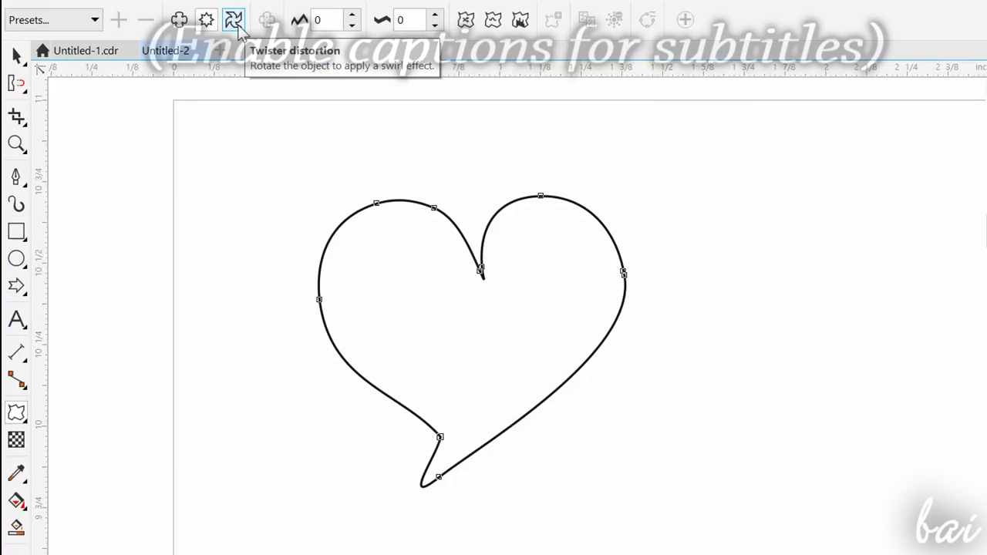
Twist the heart outline into a spiral with a Twister distortion of 1 rotation and 32 degrees
click(235, 23)
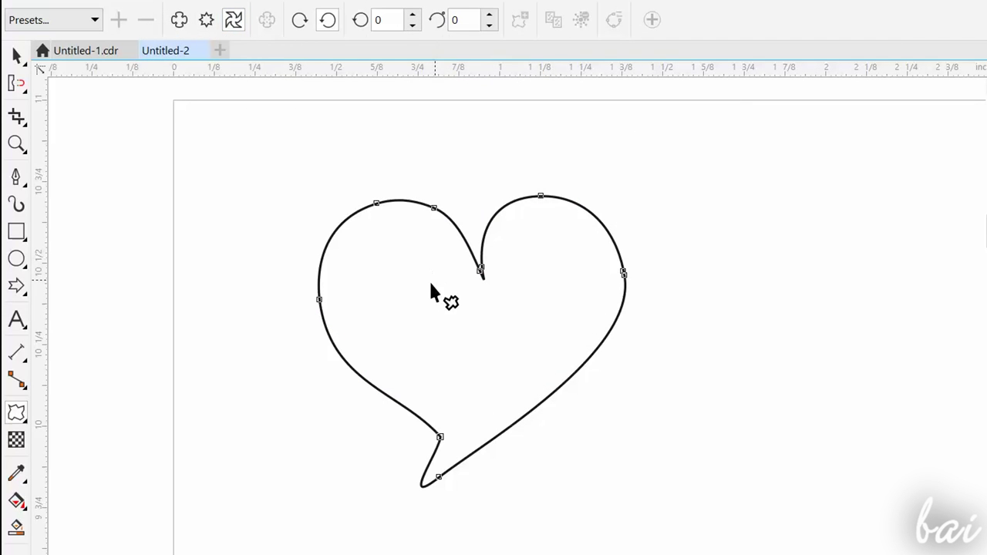
drag(433, 329, 718, 142)
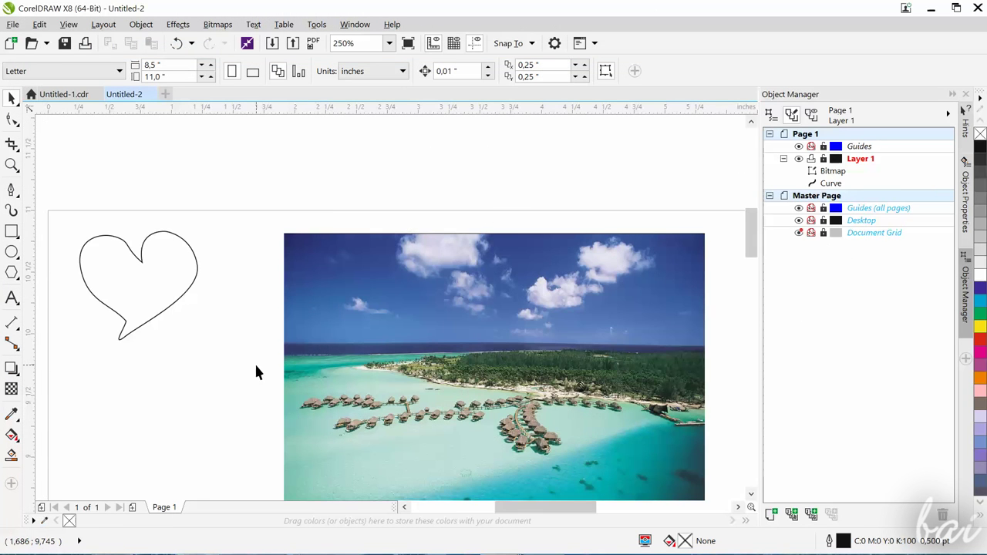
Nudge the heart outline a little to the left, beside the tropical beach photo
scroll(259, 378, down, 5)
scroll(261, 386, up, 5)
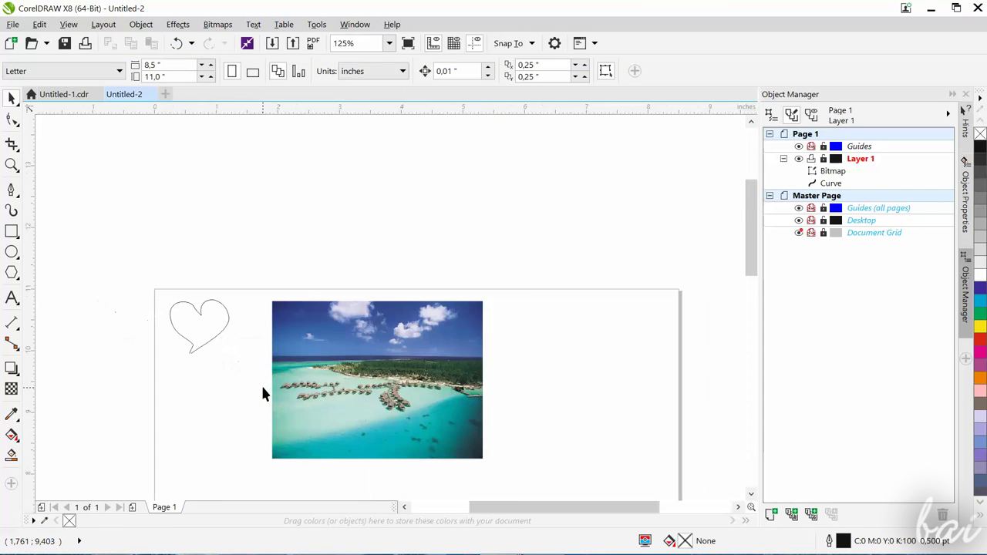
scroll(220, 492, up, 2)
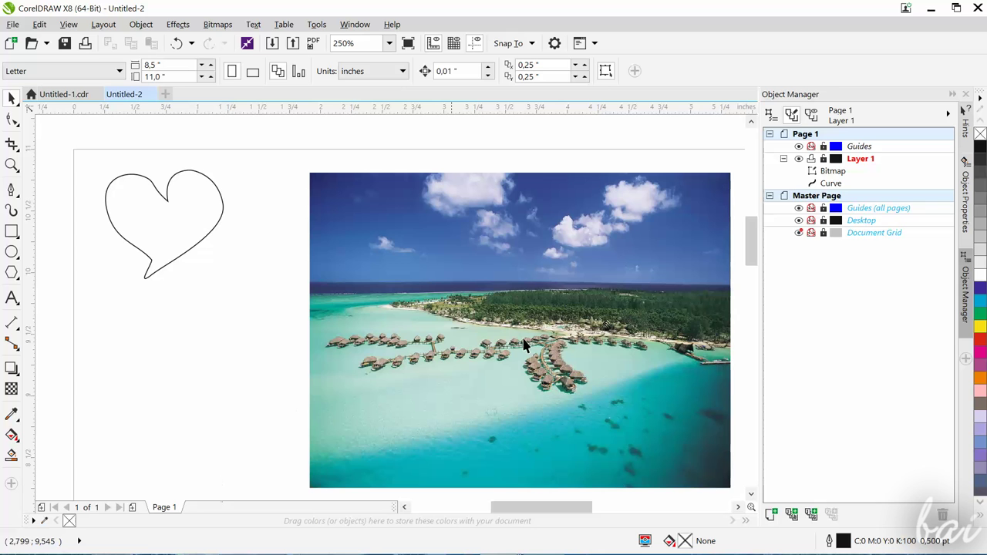
scroll(475, 370, down, 2)
scroll(309, 299, up, 4)
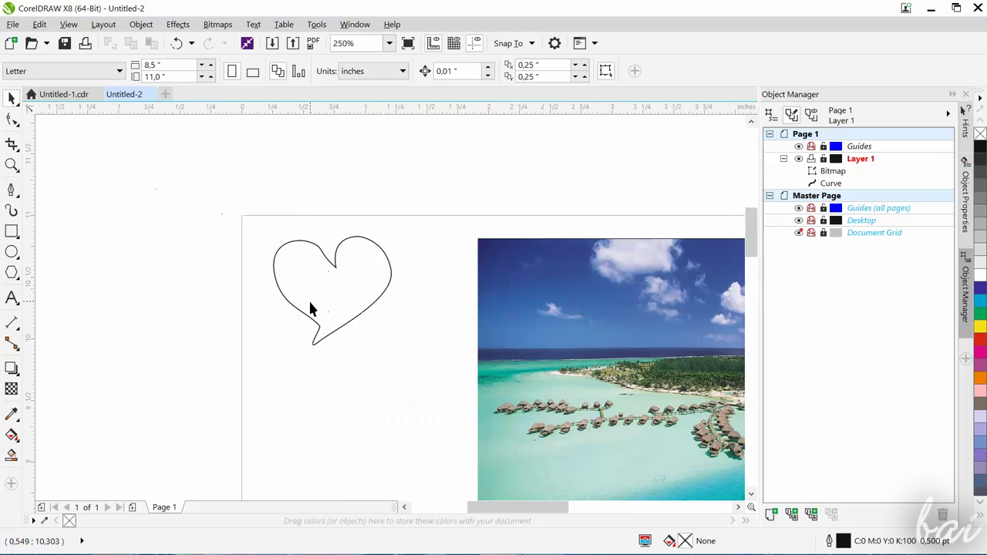
scroll(317, 259, down, 2)
scroll(328, 281, up, 4)
scroll(335, 302, down, 2)
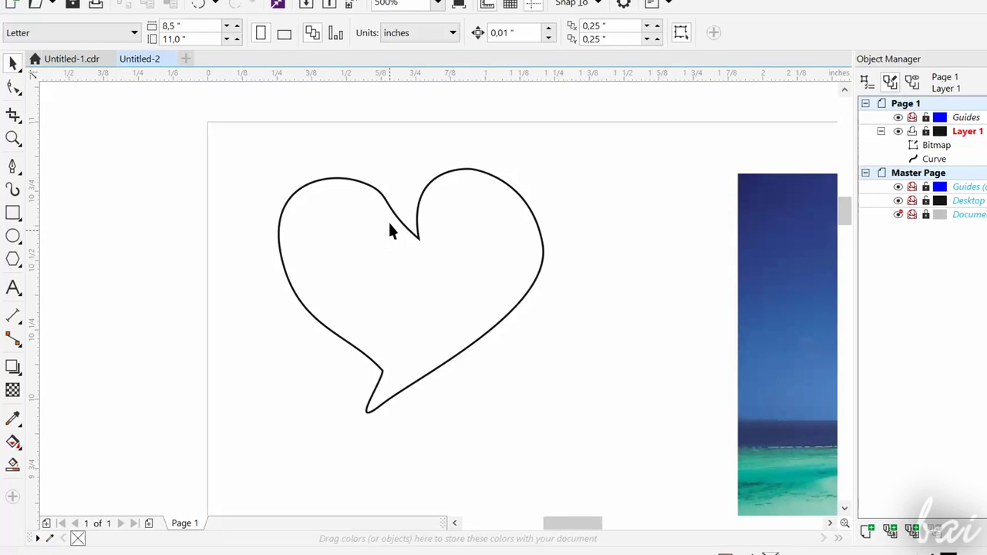
click(454, 187)
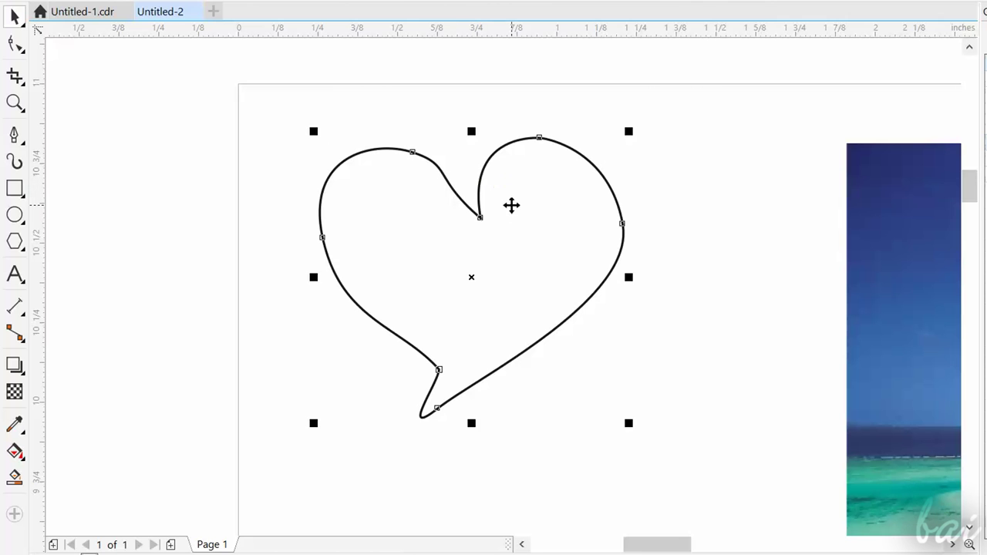
drag(516, 252, 477, 249)
drag(599, 128, 606, 181)
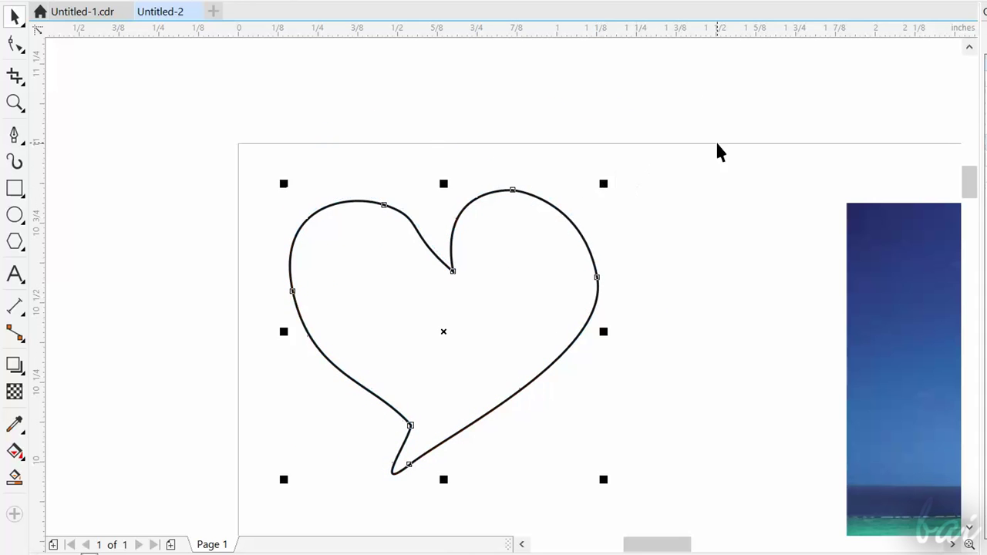
Reshape the heart's top-left curve, left side and right side by dragging its nodes
key(F10)
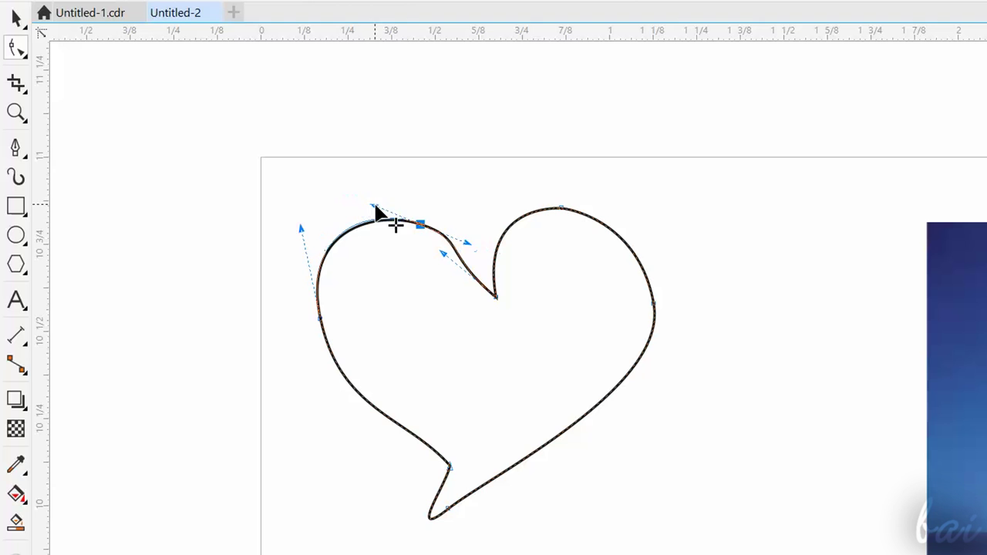
drag(388, 222, 389, 223)
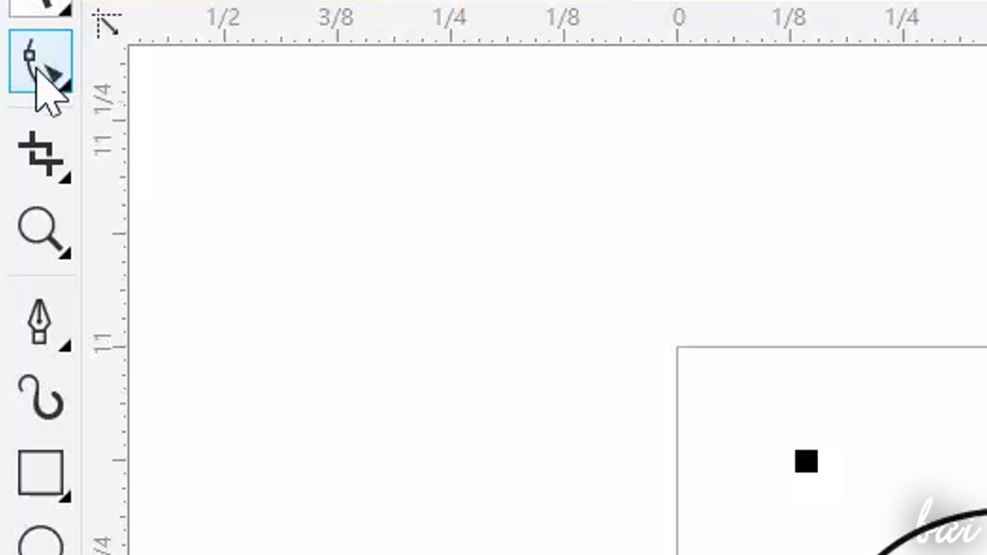
click(37, 73)
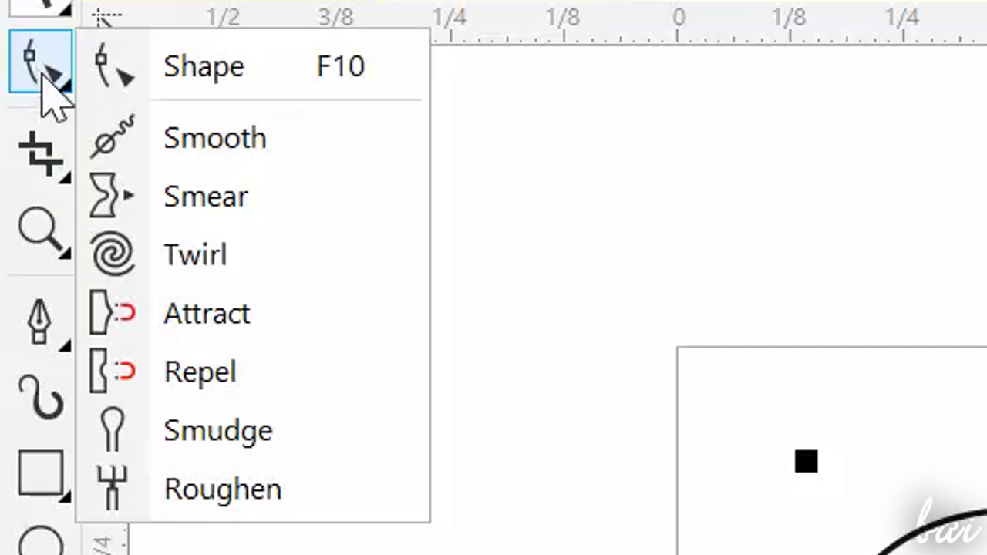
click(258, 71)
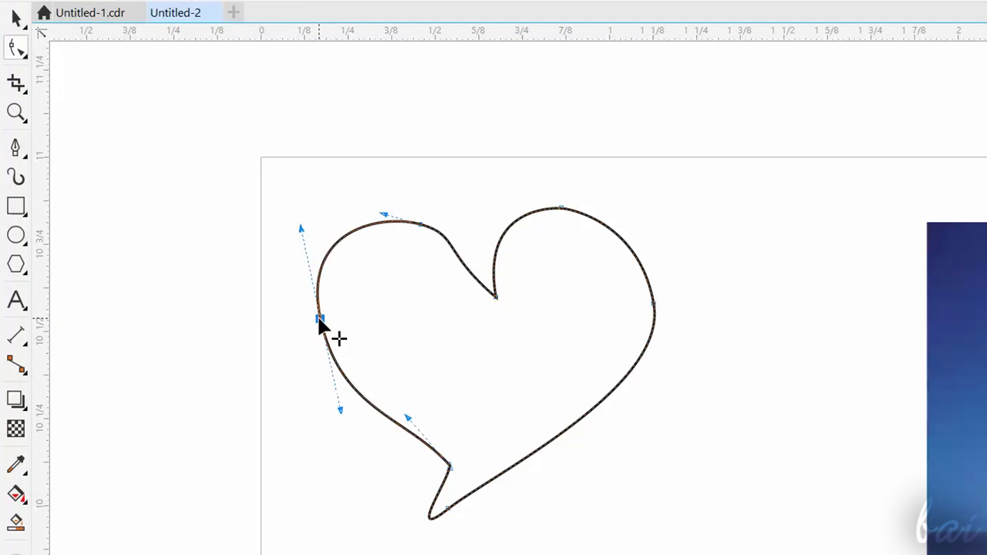
drag(282, 226, 311, 226)
drag(654, 310, 645, 288)
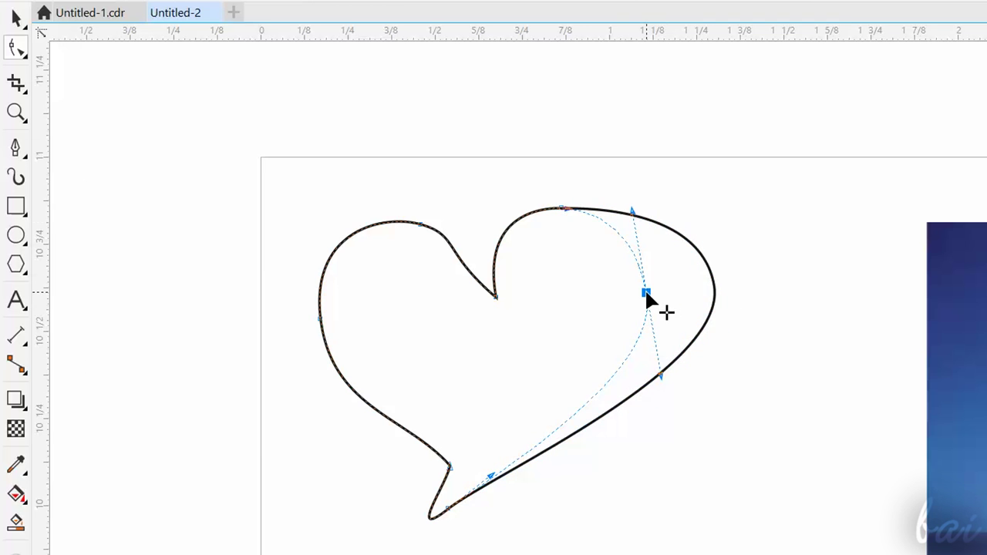
click(58, 131)
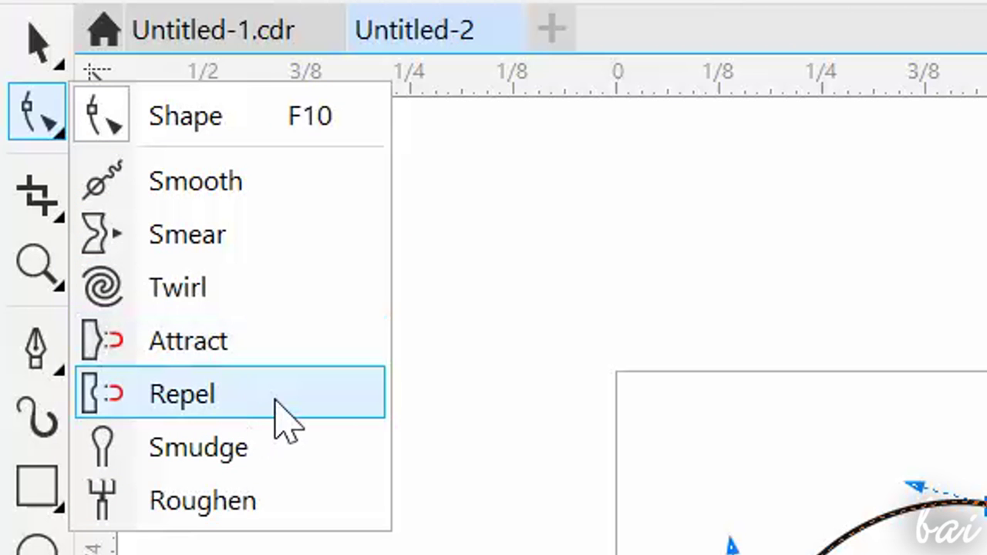
Bulge the heart's right lobe with Attract and ripple the photo's top edge with Repel
click(255, 356)
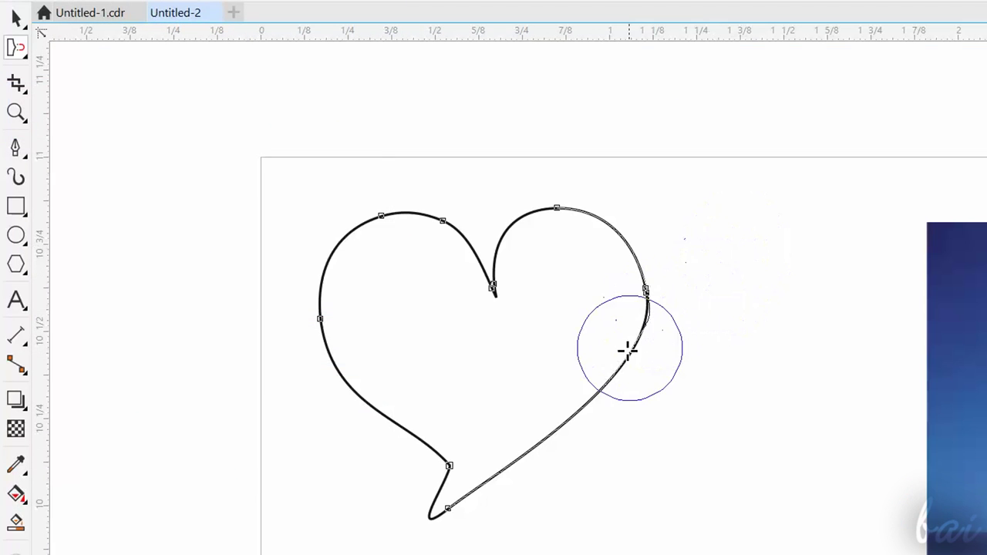
mouse_move(627, 350)
mouse_down()
mouse_move(658, 306)
mouse_move(665, 272)
mouse_move(641, 212)
mouse_move(607, 183)
mouse_move(533, 175)
mouse_move(490, 207)
mouse_move(478, 263)
mouse_up()
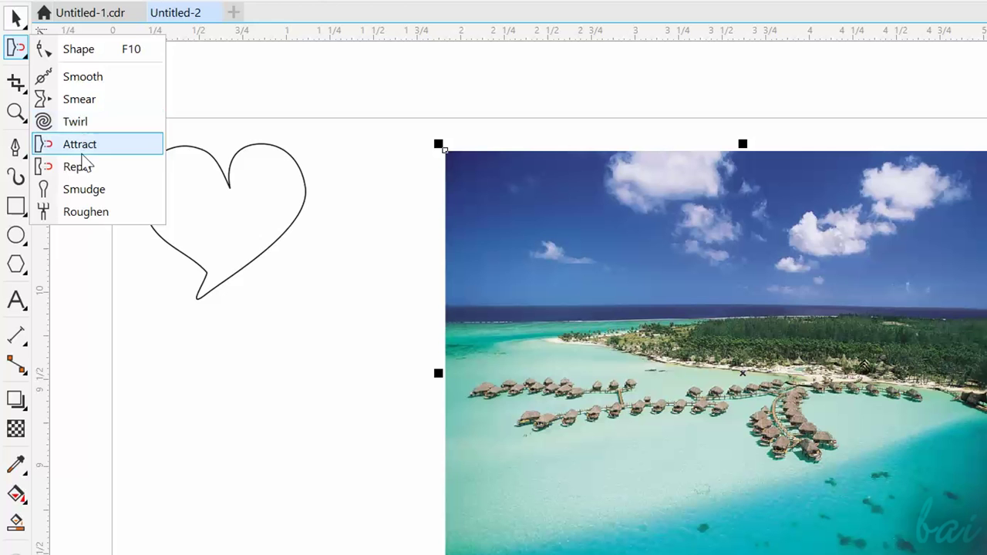
click(78, 166)
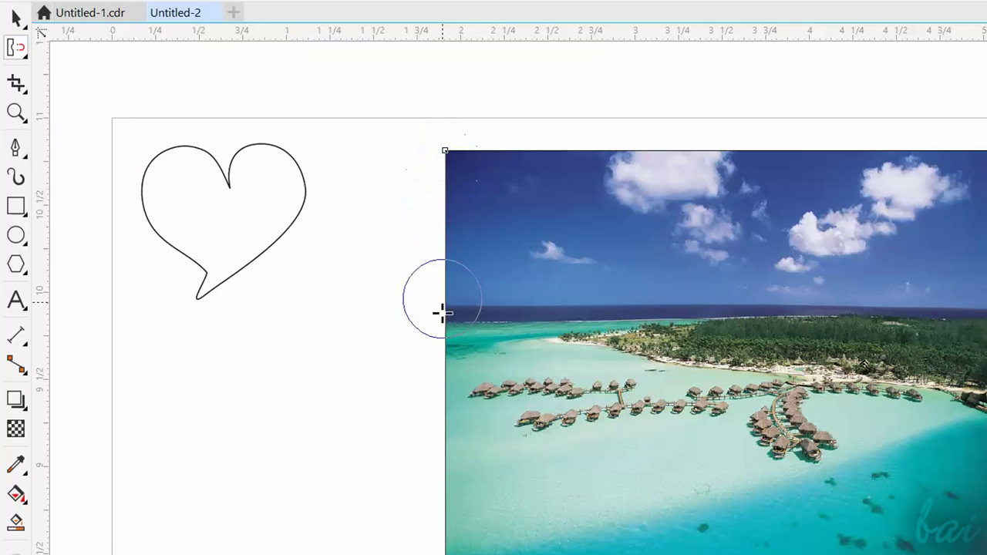
mouse_move(472, 143)
mouse_down()
mouse_move(655, 150)
mouse_move(717, 137)
mouse_move(844, 137)
mouse_move(902, 154)
mouse_move(926, 201)
mouse_up()
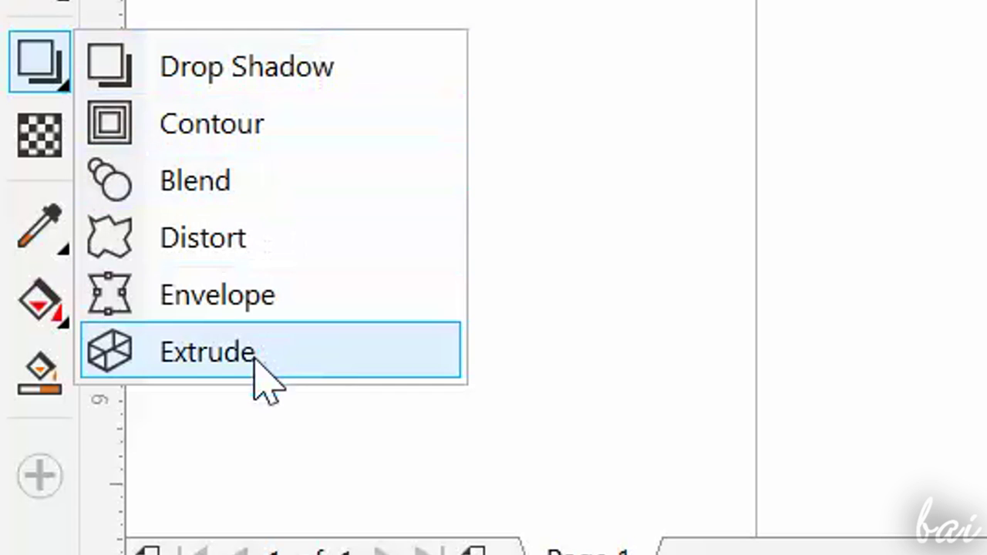
Cast a grey drop shadow from the purple heart with opacity 50, feather 15 and Multiply
click(280, 77)
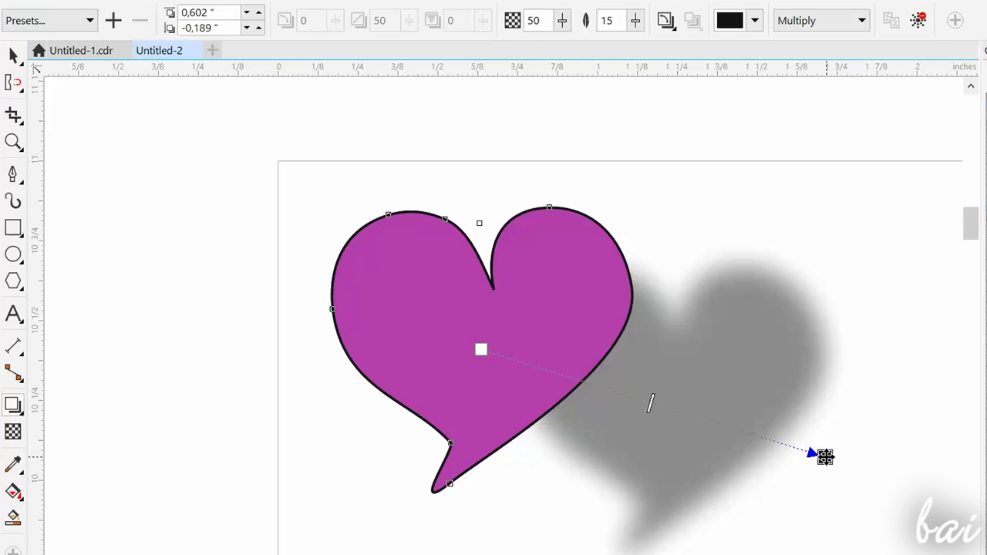
Change the shadow colour to dark brown and try different shadow positions, undoing the moves
click(755, 23)
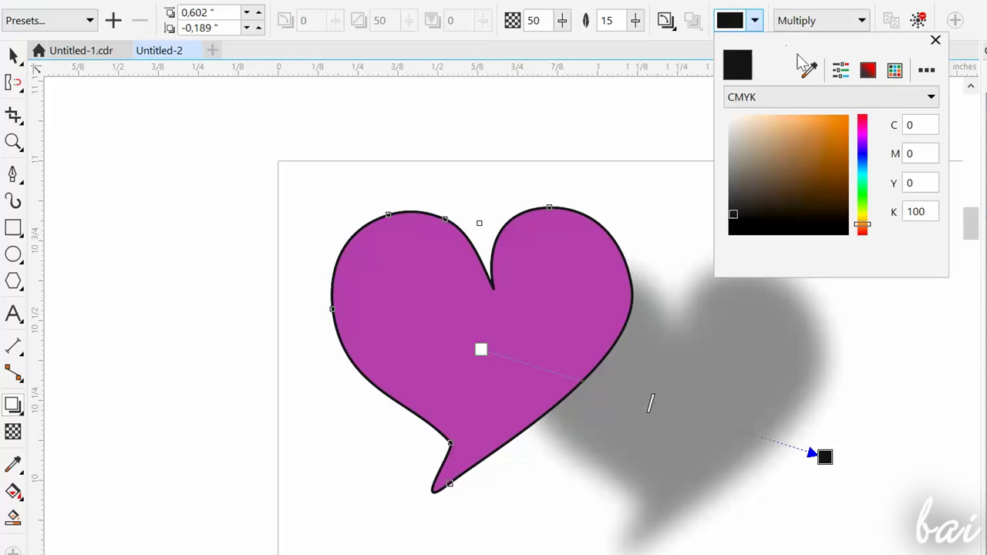
mouse_move(827, 177)
mouse_down()
mouse_move(835, 125)
mouse_move(818, 128)
mouse_move(802, 168)
mouse_move(800, 187)
mouse_move(813, 203)
mouse_move(825, 190)
mouse_move(825, 200)
mouse_up()
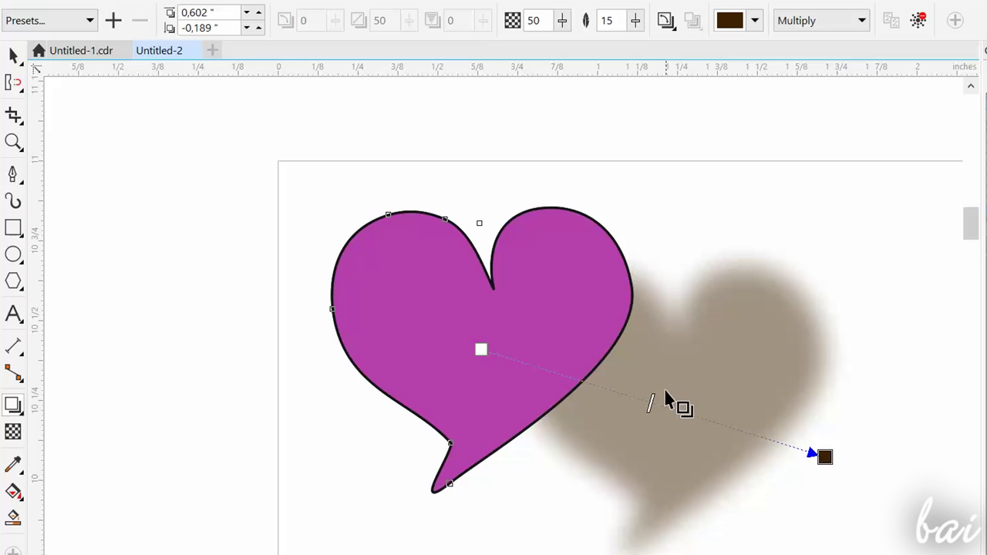
drag(584, 385, 560, 383)
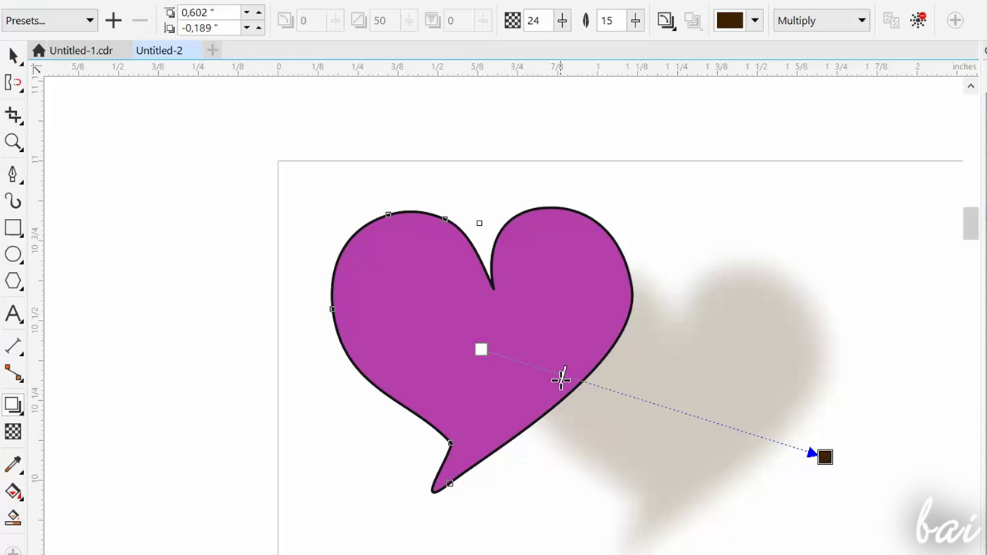
drag(772, 441, 804, 453)
drag(731, 431, 650, 402)
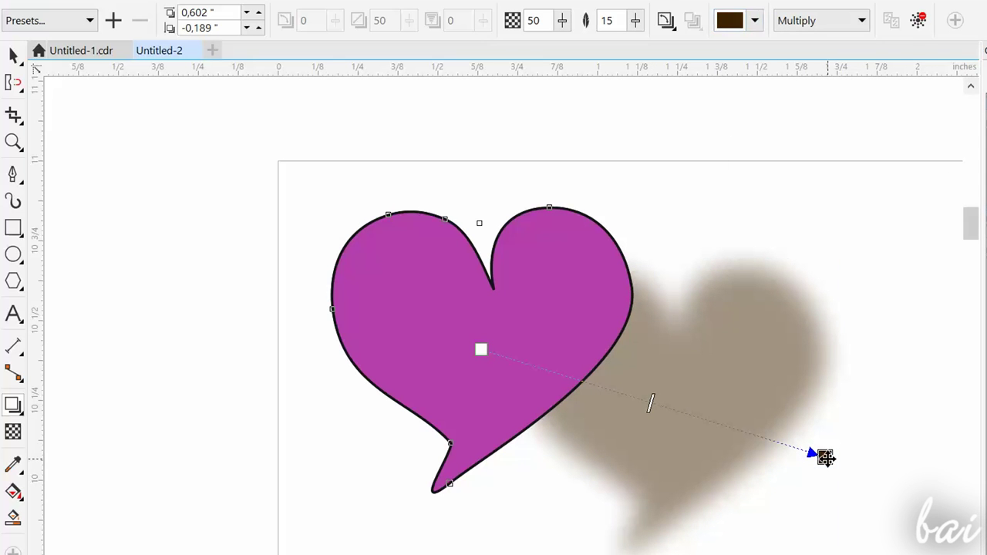
drag(825, 457, 930, 428)
key(ctrl+z)
key(ctrl+z)
key(ctrl+z)
key(ctrl+z)
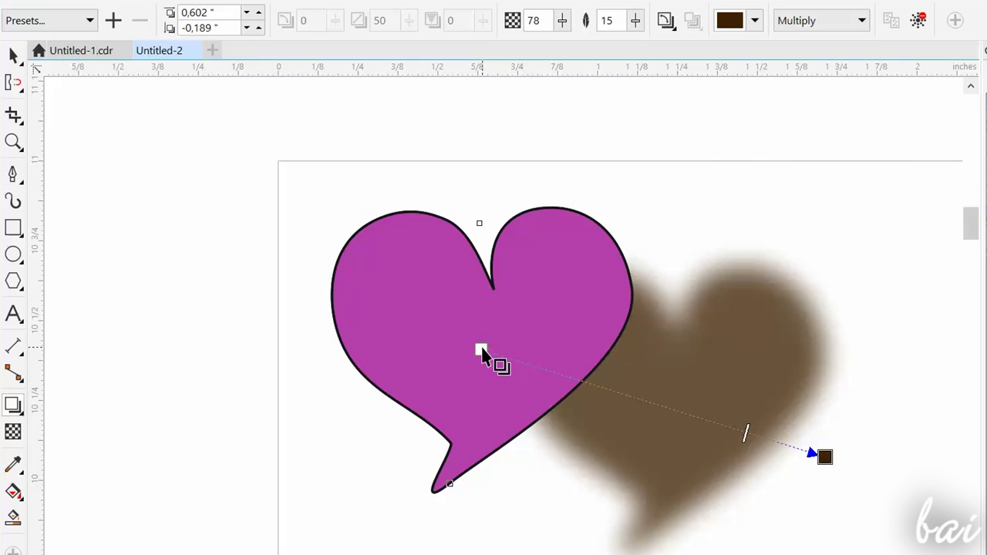
drag(489, 321, 450, 484)
scroll(463, 463, down, 3)
scroll(467, 463, up, 2)
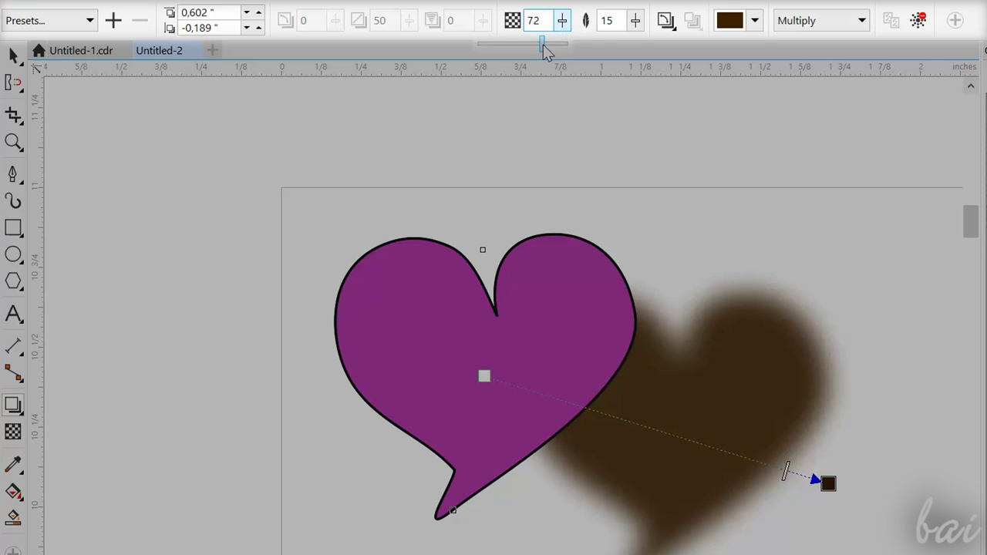
Set the shadow opacity to 71 and the feathering to 5
drag(543, 45, 543, 49)
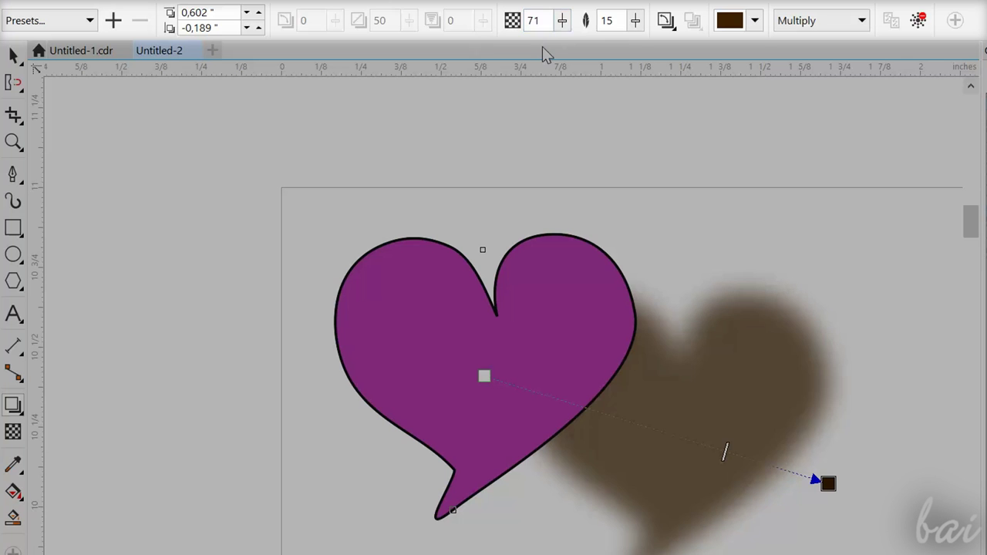
click(636, 21)
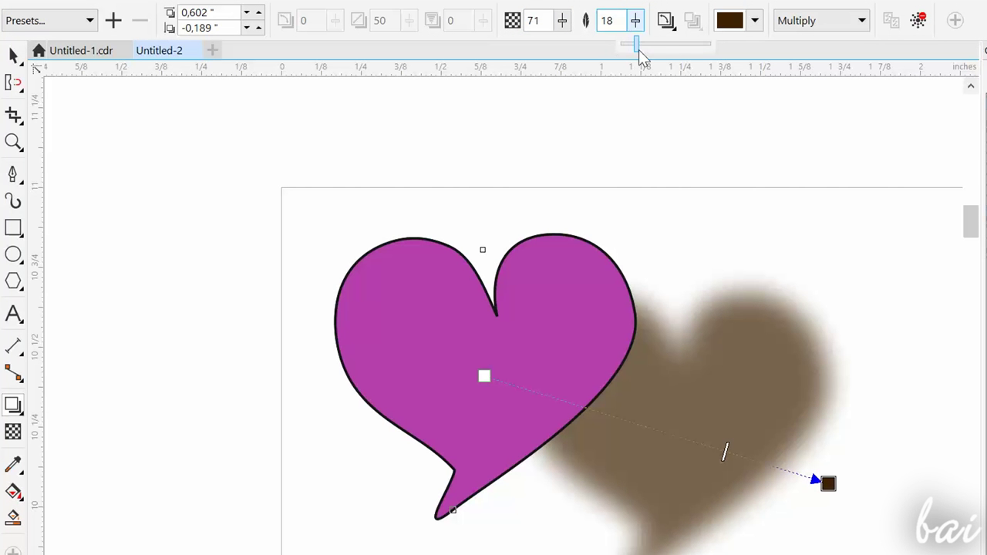
drag(678, 50, 678, 47)
click(638, 23)
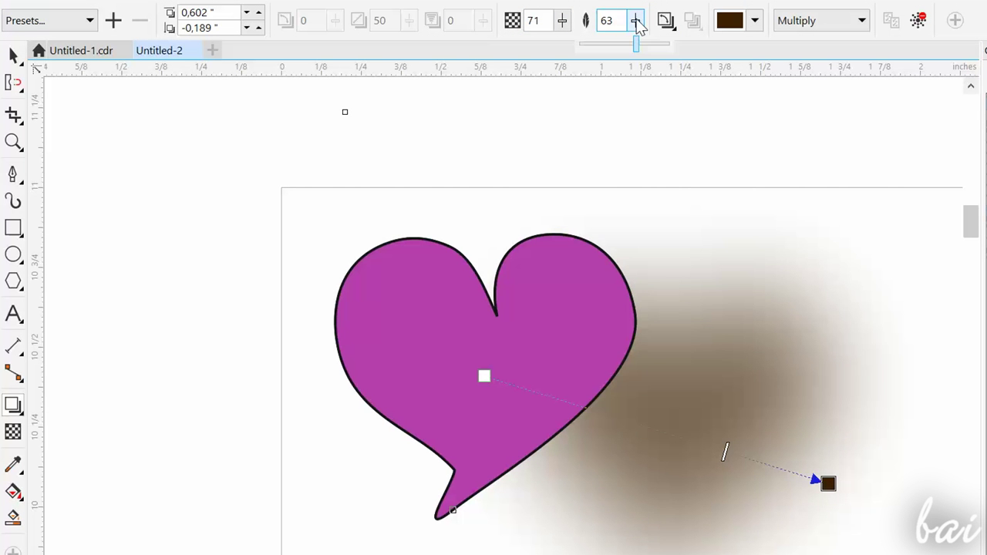
drag(584, 45, 584, 48)
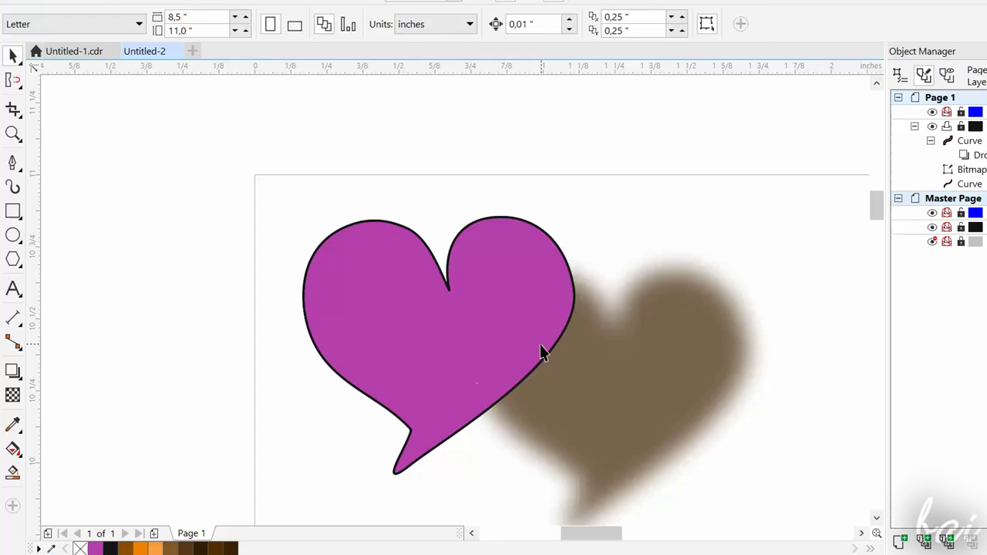
Select the heart's brown drop shadow and clear it
click(540, 345)
click(606, 371)
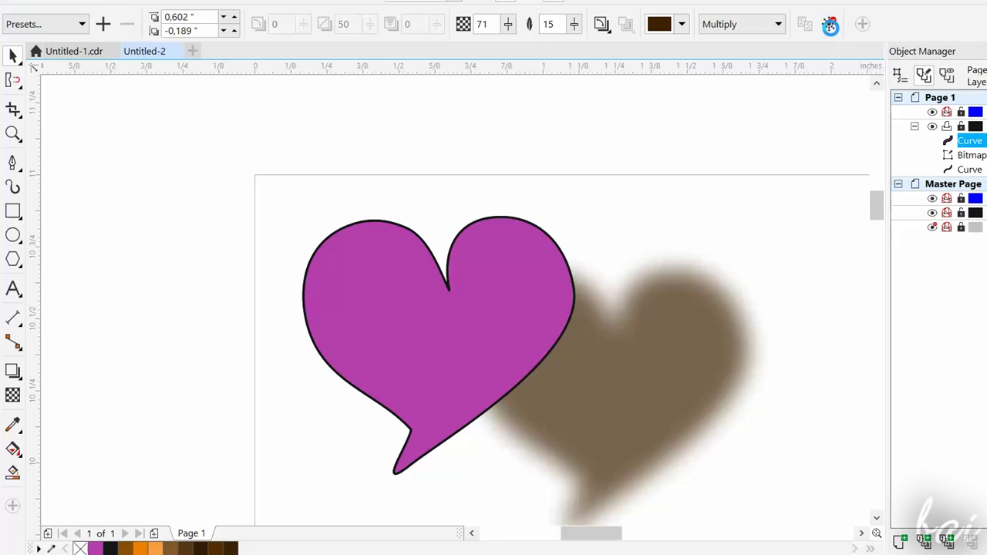
click(830, 26)
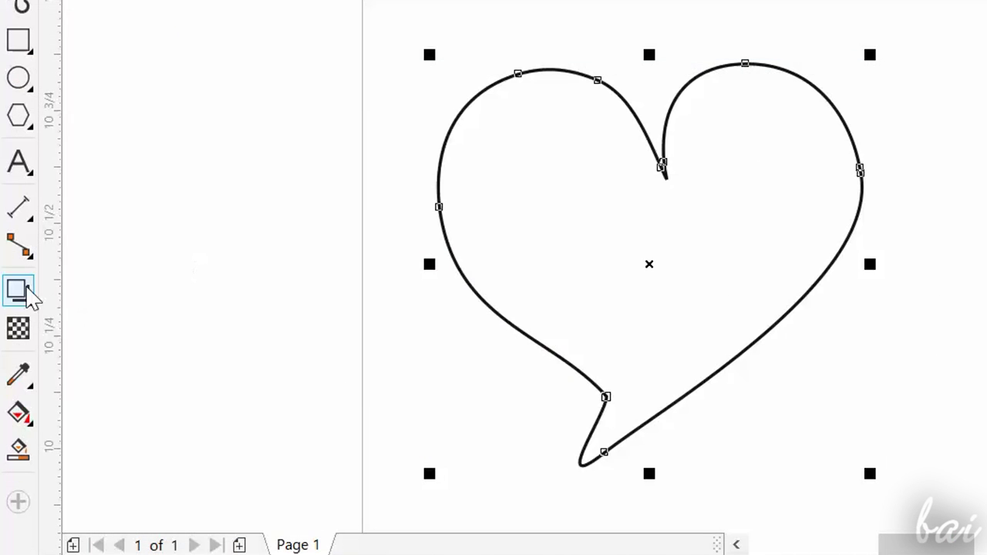
Add outside contour lines around the heart, clearing a first attempt and redragging for more steps
click(20, 375)
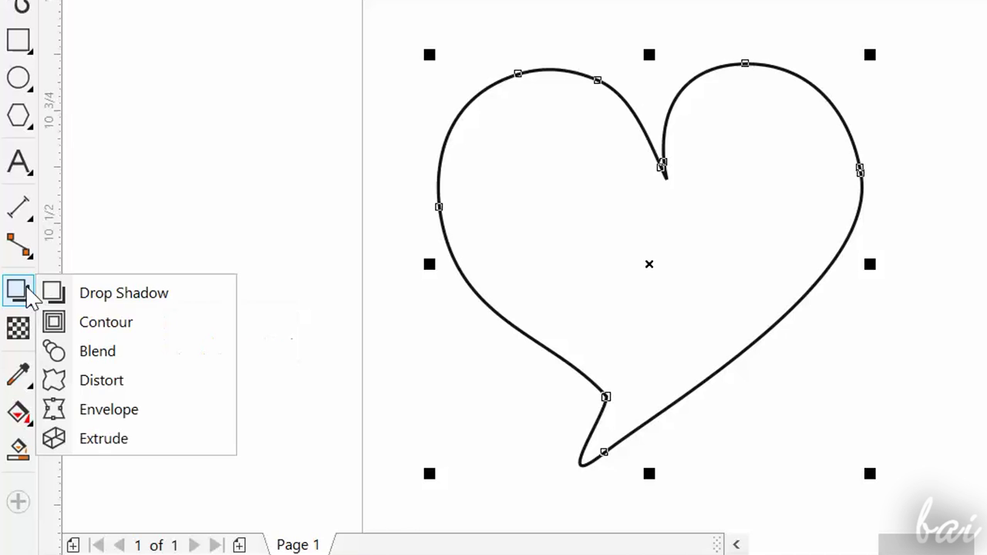
click(100, 322)
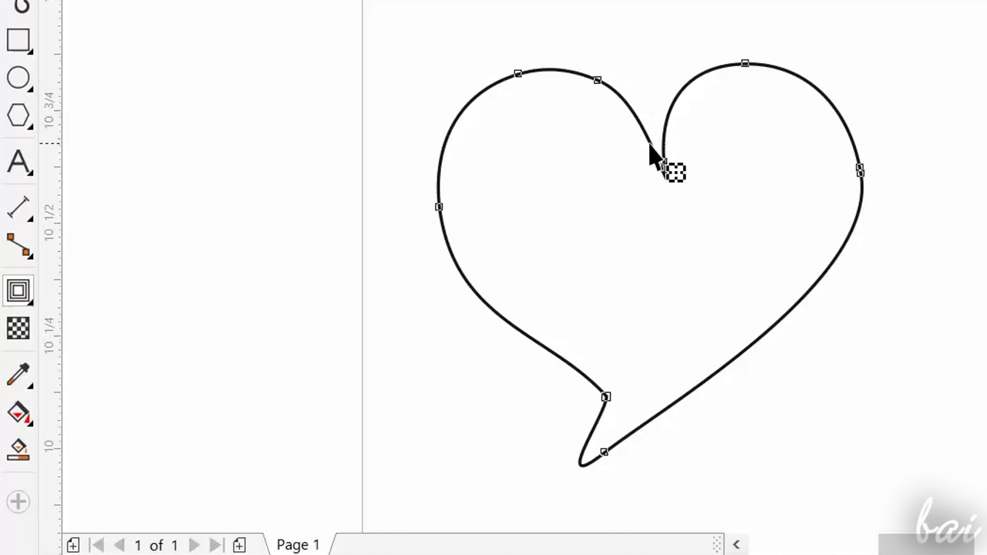
drag(665, 131, 610, 51)
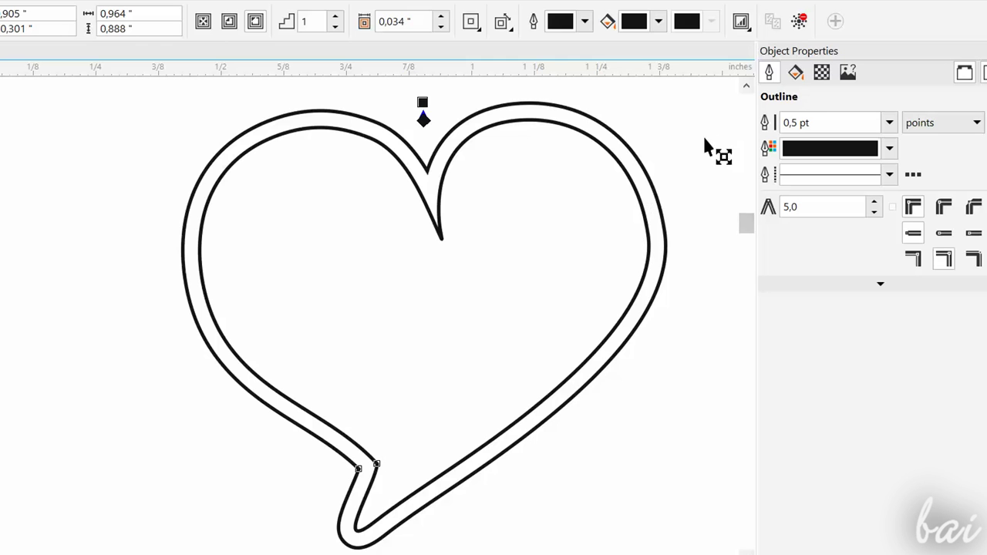
click(800, 21)
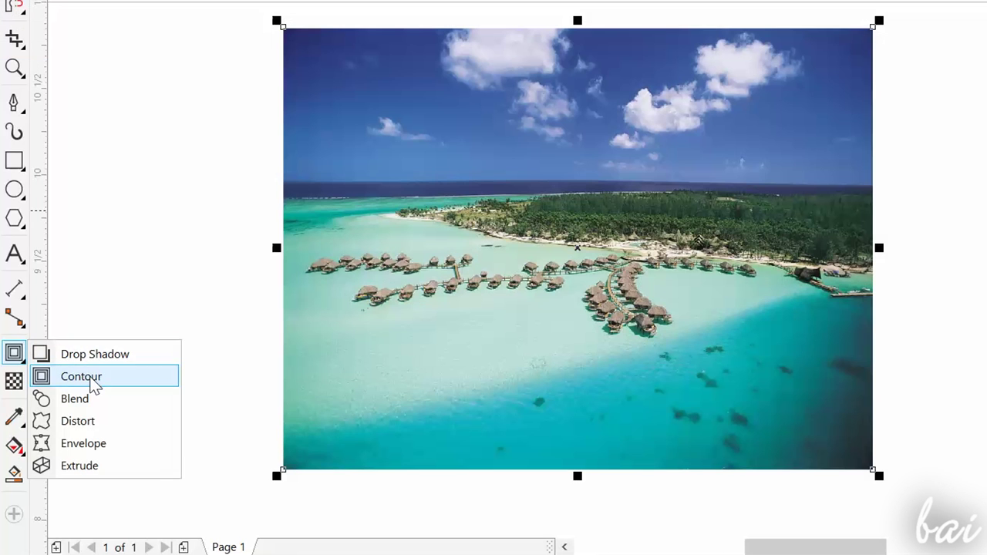
click(91, 381)
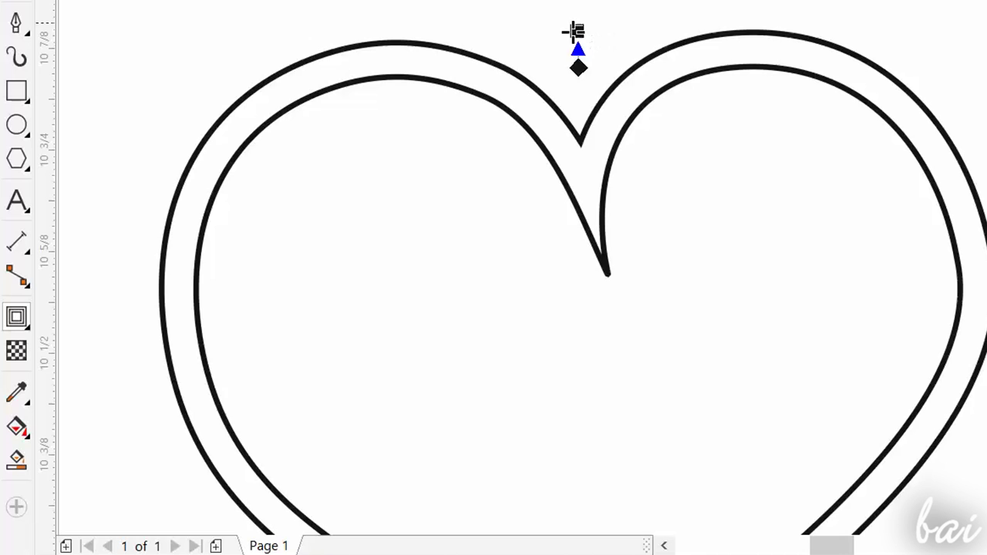
scroll(584, 58, down, 2)
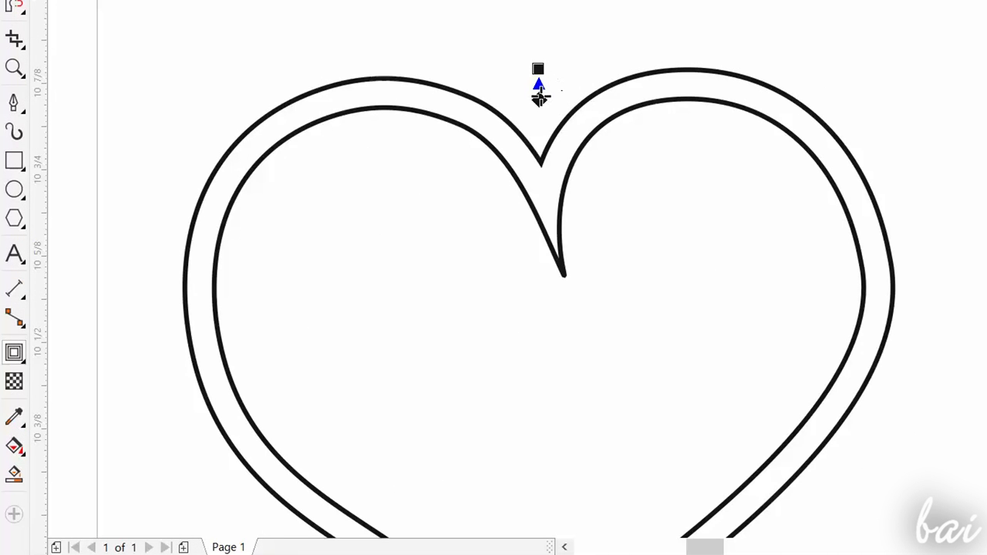
drag(538, 67, 539, 31)
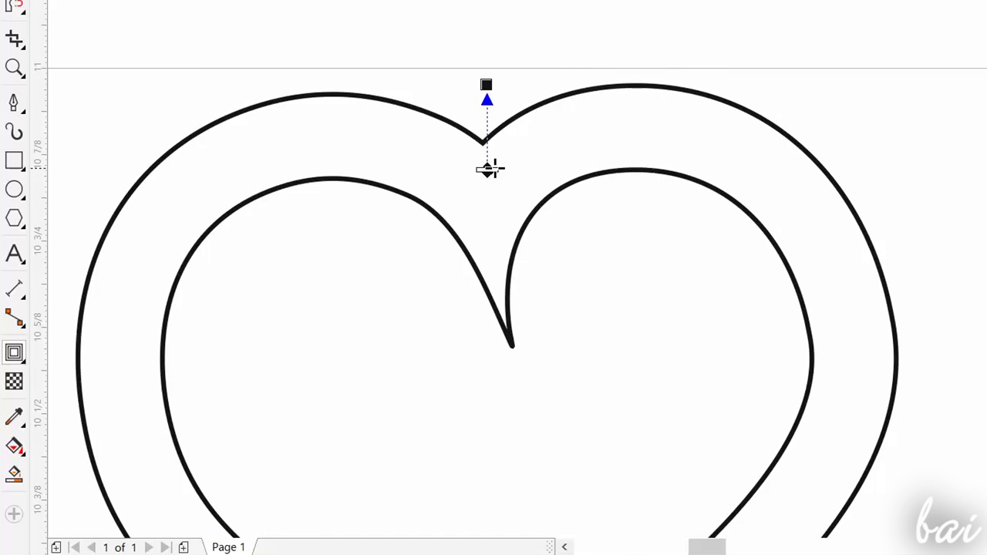
drag(491, 162, 490, 146)
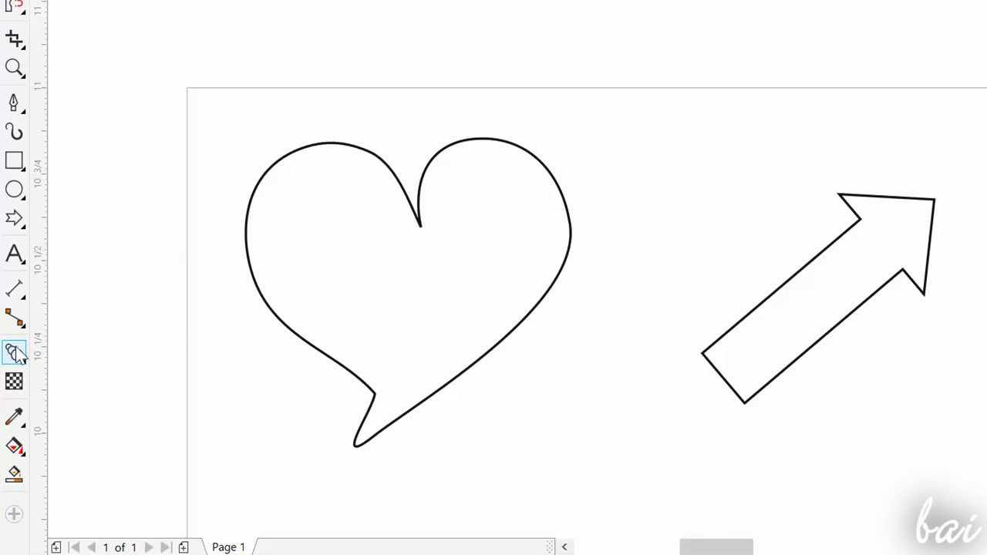
Blend the heart into the arrow and bunch the steps toward each end
click(17, 354)
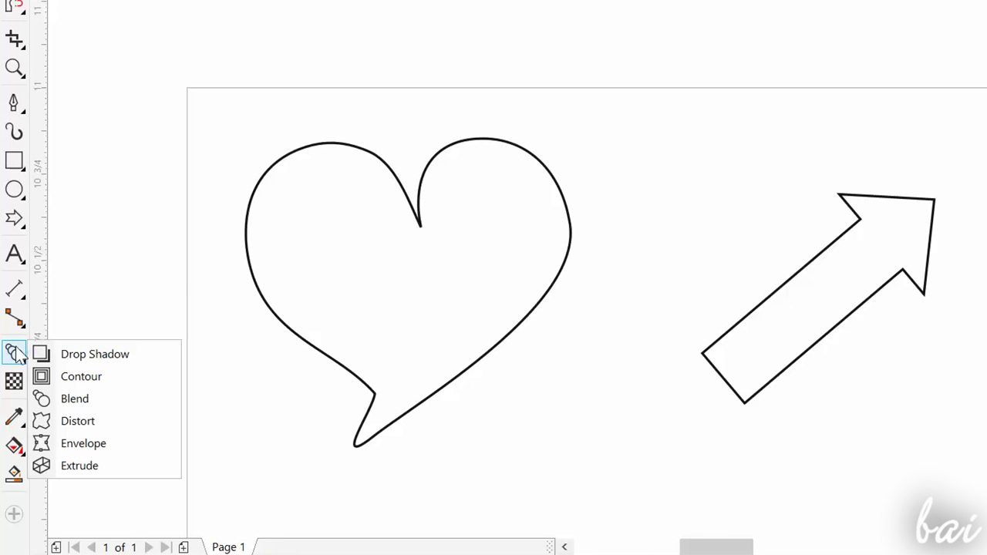
click(105, 411)
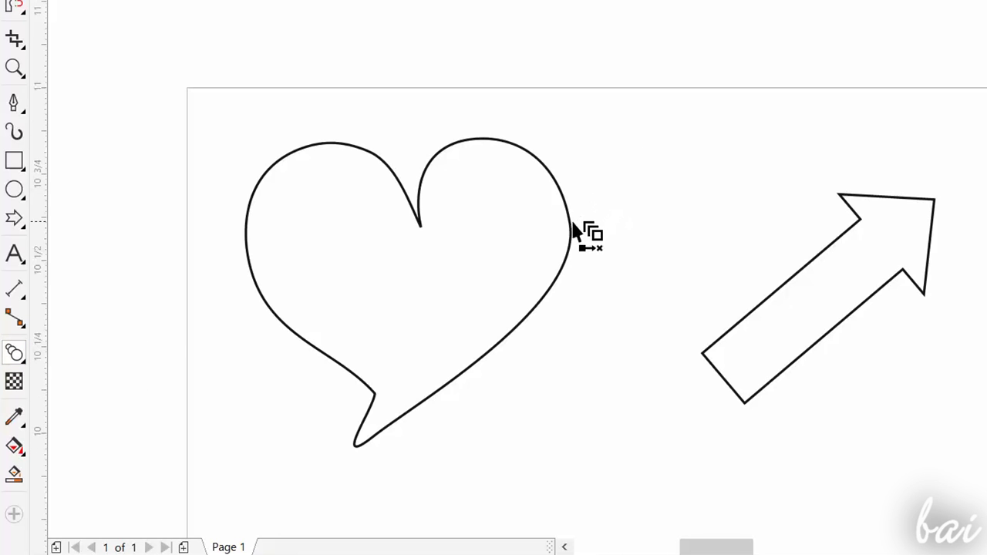
drag(573, 229, 802, 300)
scroll(854, 276, down, 2)
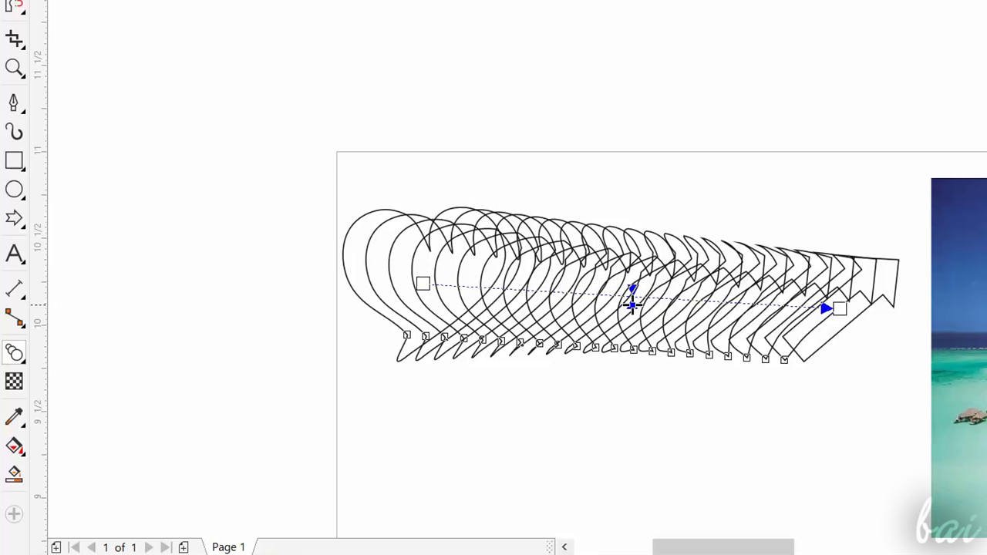
drag(539, 296, 530, 297)
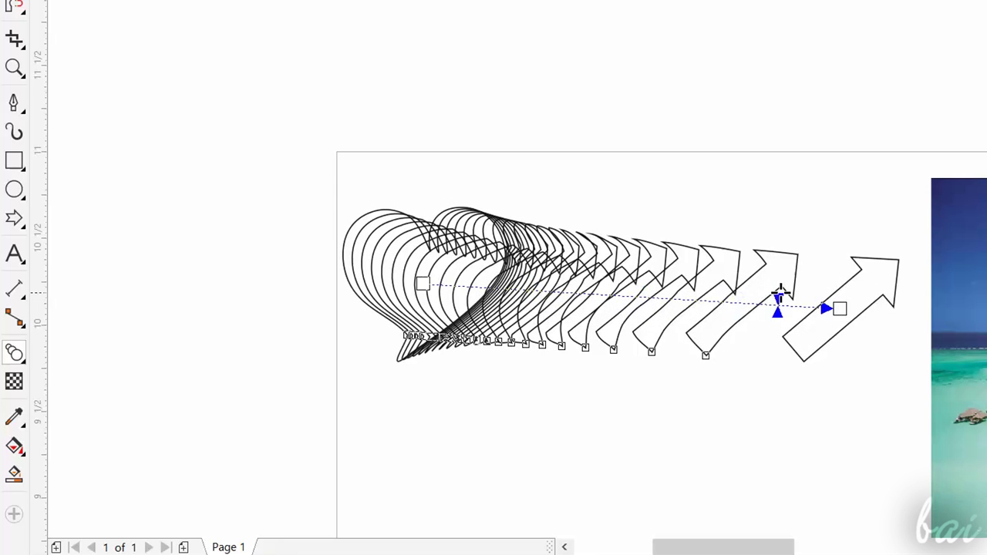
drag(780, 292, 781, 295)
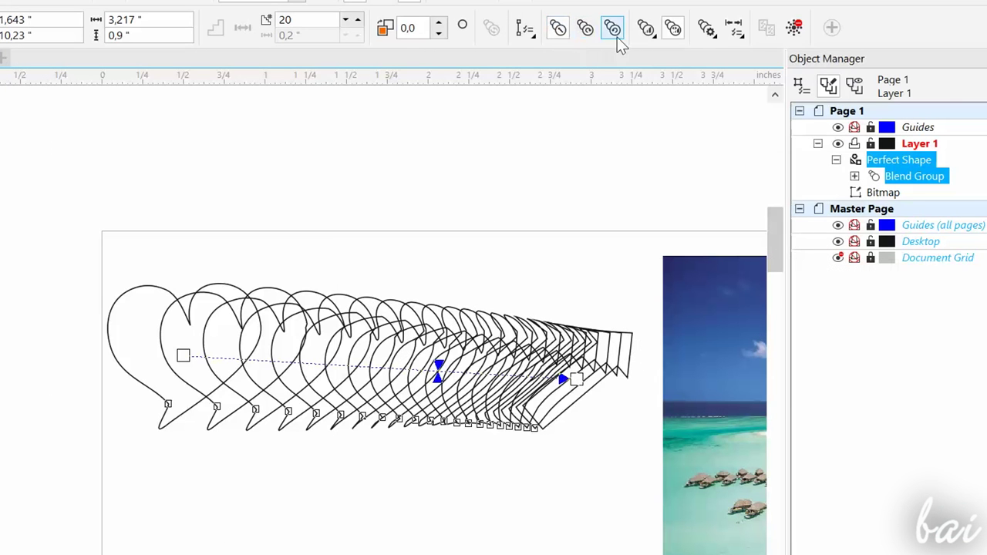
Adjust the blend's acceleration spacing, then clear the blend
click(619, 35)
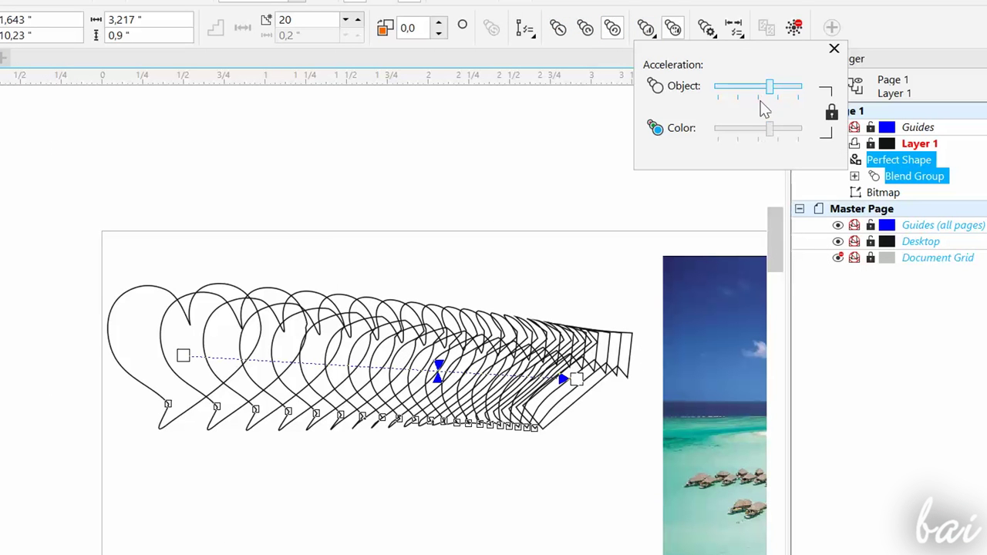
drag(751, 91, 780, 99)
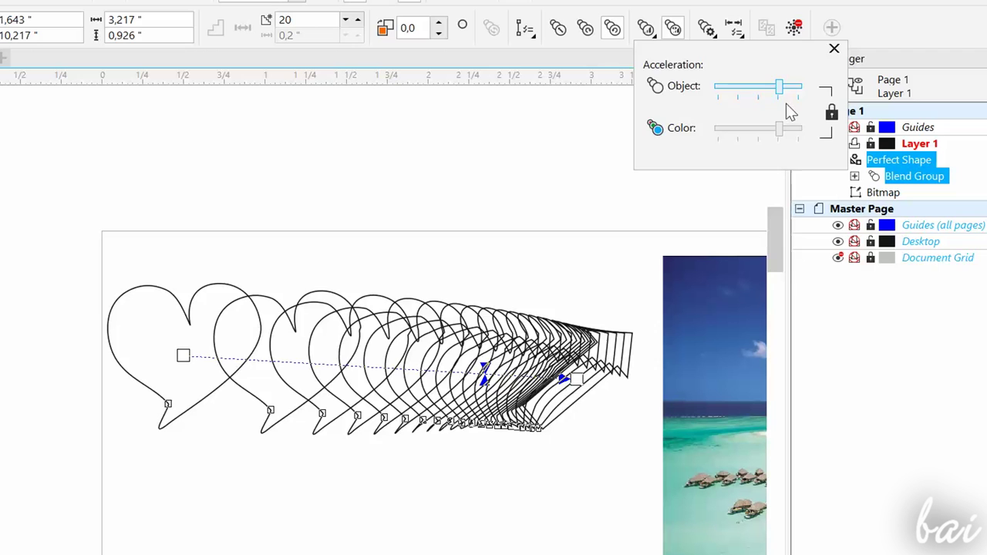
click(799, 30)
click(797, 28)
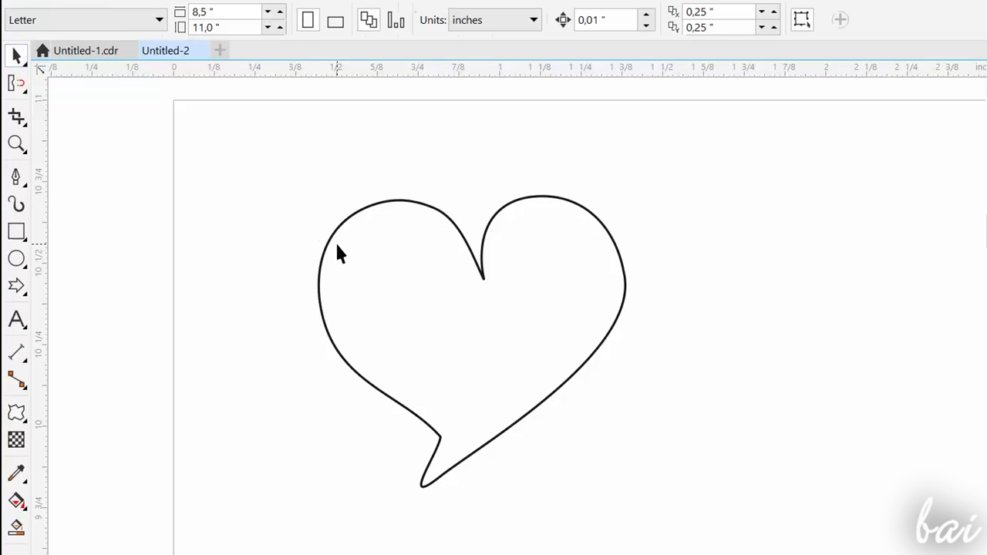
Apply a zipper distortion (amplitude 7, frequency 8) to the heart with Random and Smooth enabled
click(337, 253)
click(18, 419)
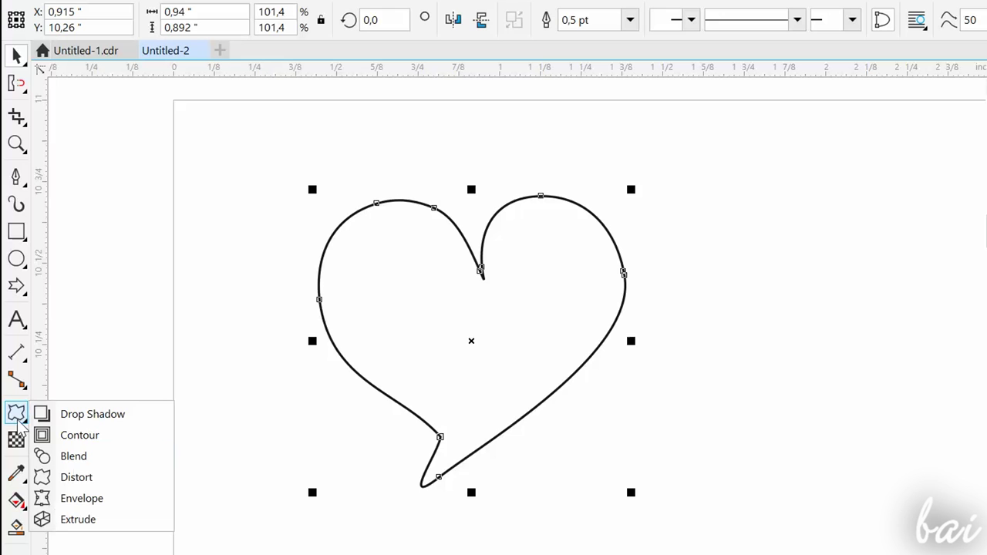
click(82, 483)
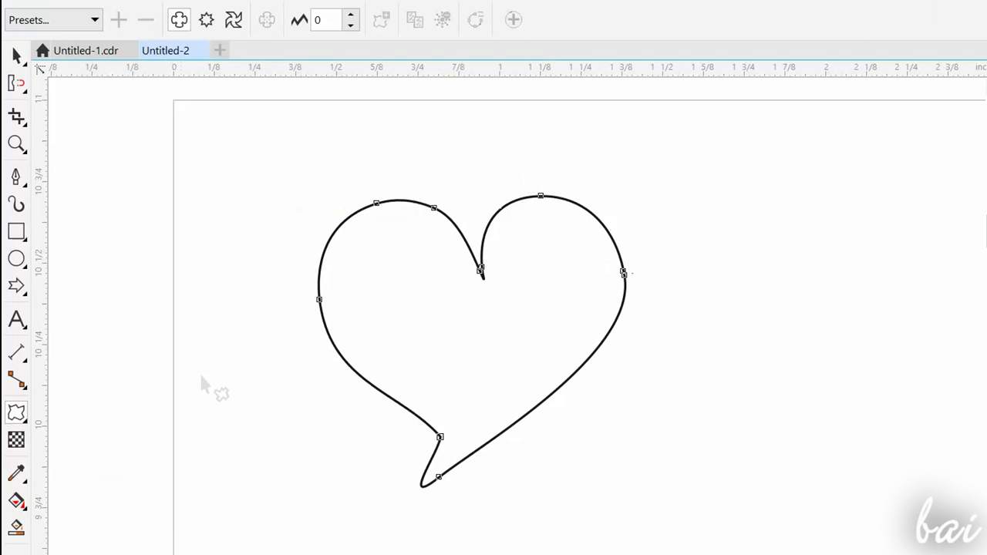
click(206, 20)
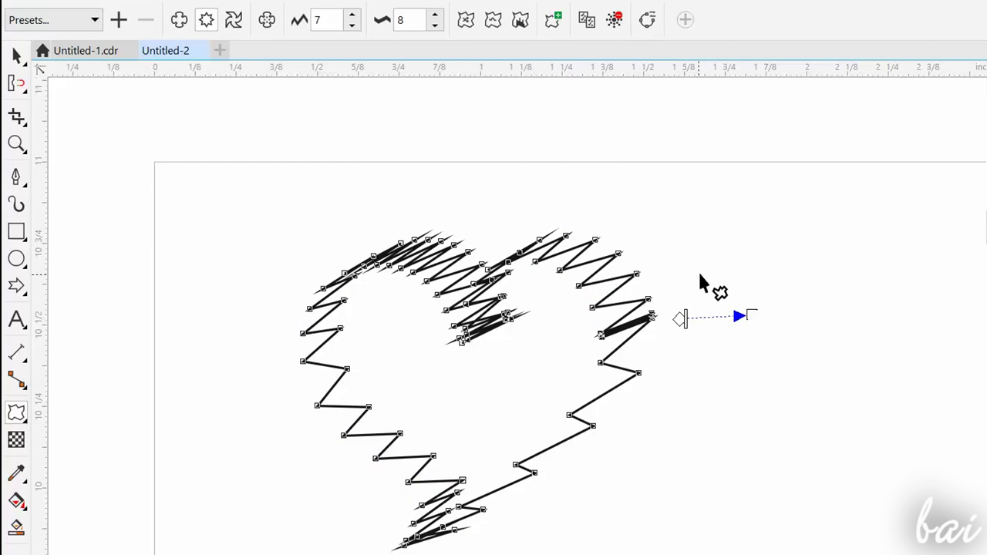
click(466, 21)
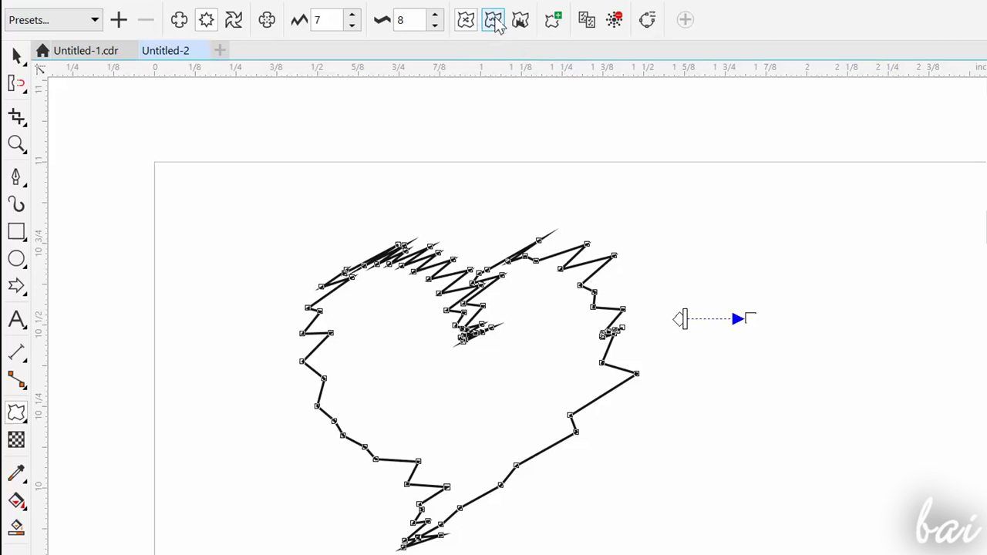
click(494, 21)
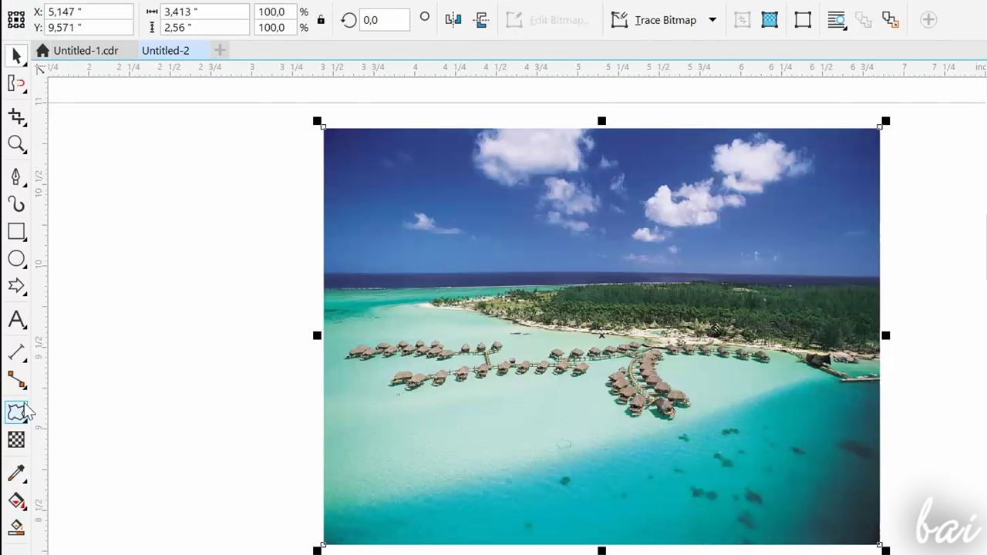
click(16, 412)
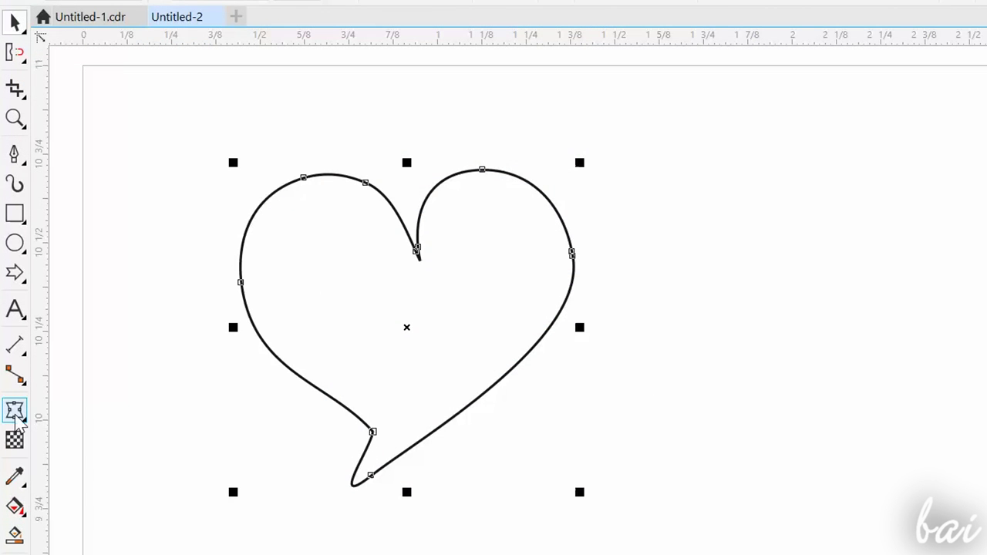
Apply an envelope to the heart, raising its top-middle and top-right nodes toward the top right
click(16, 413)
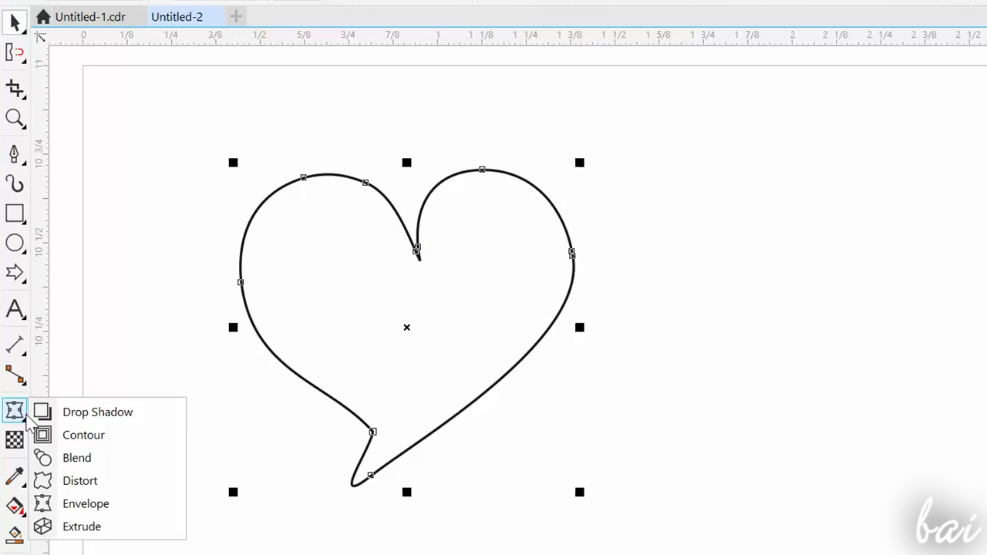
click(99, 506)
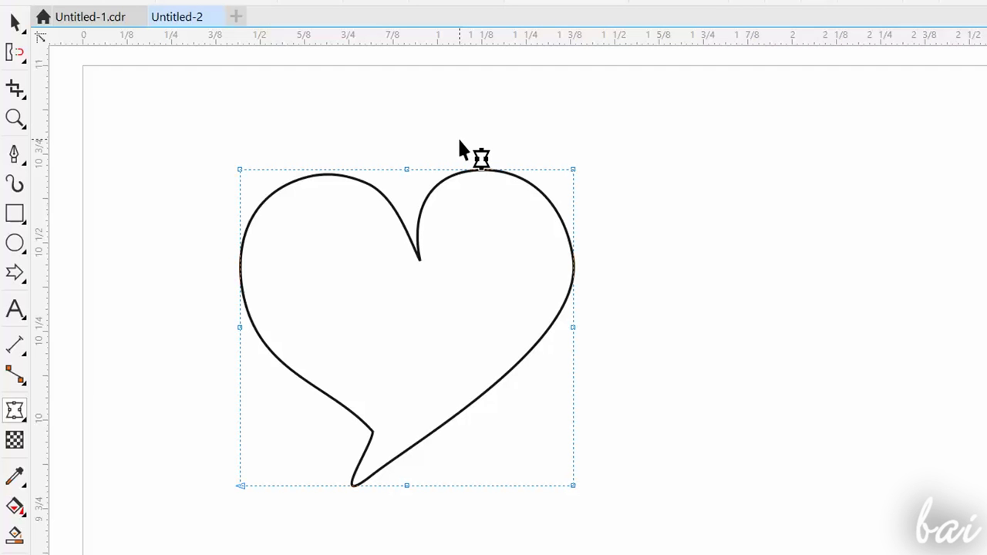
mouse_move(406, 168)
mouse_down()
mouse_move(409, 96)
mouse_move(413, 168)
mouse_up()
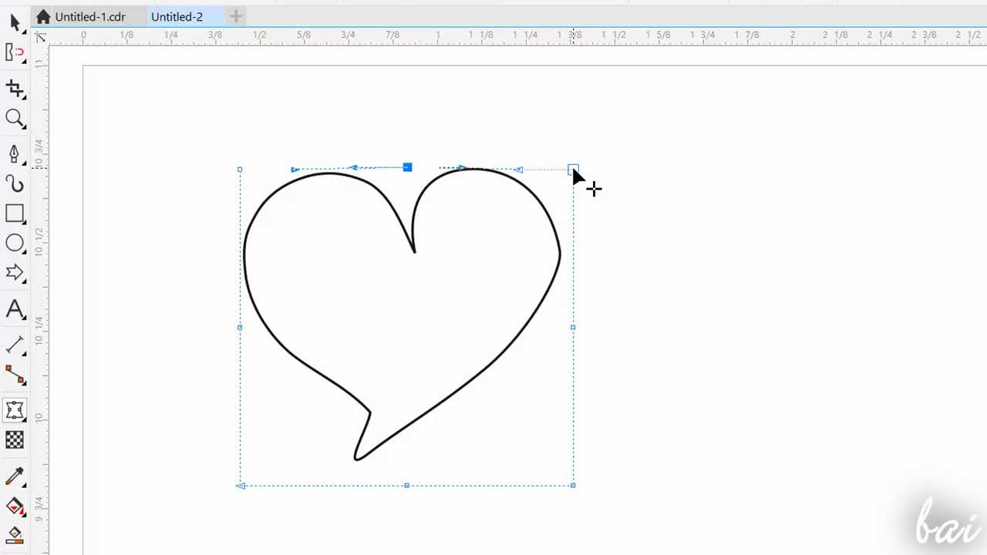
mouse_move(573, 170)
mouse_down()
mouse_move(606, 165)
mouse_move(683, 111)
mouse_move(571, 180)
mouse_move(577, 166)
mouse_up()
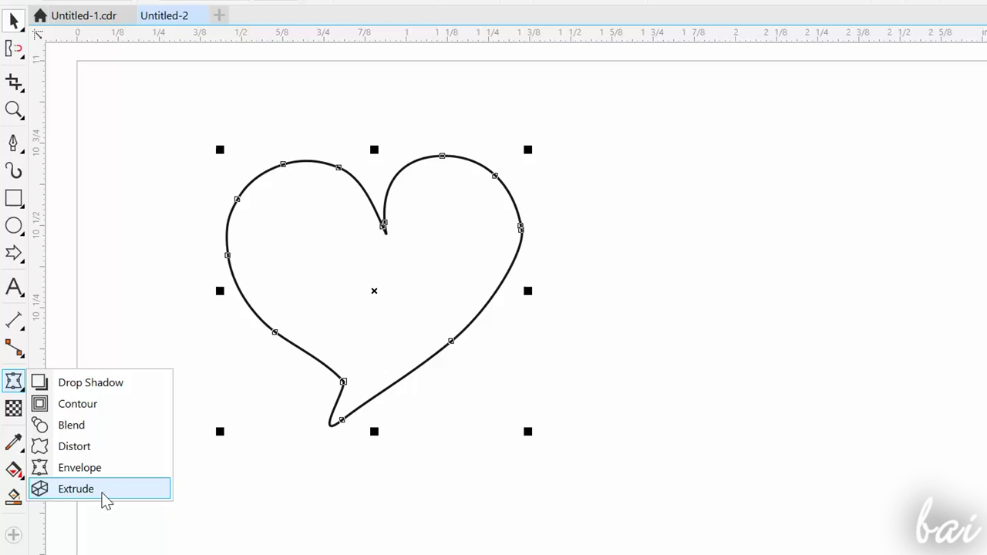
Extrude the heart in 3D toward the right, then pull the vector back for a shallower depth
click(107, 500)
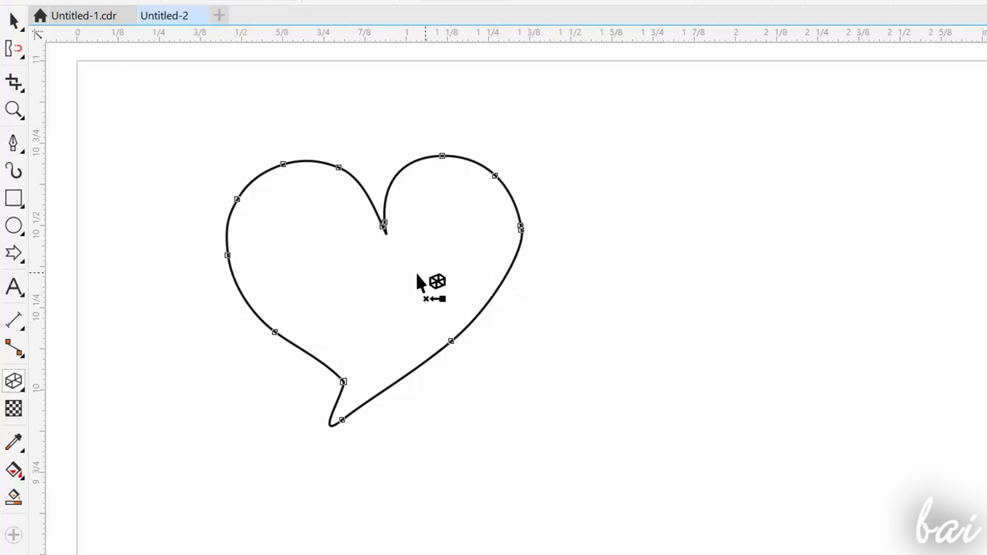
drag(402, 272, 926, 534)
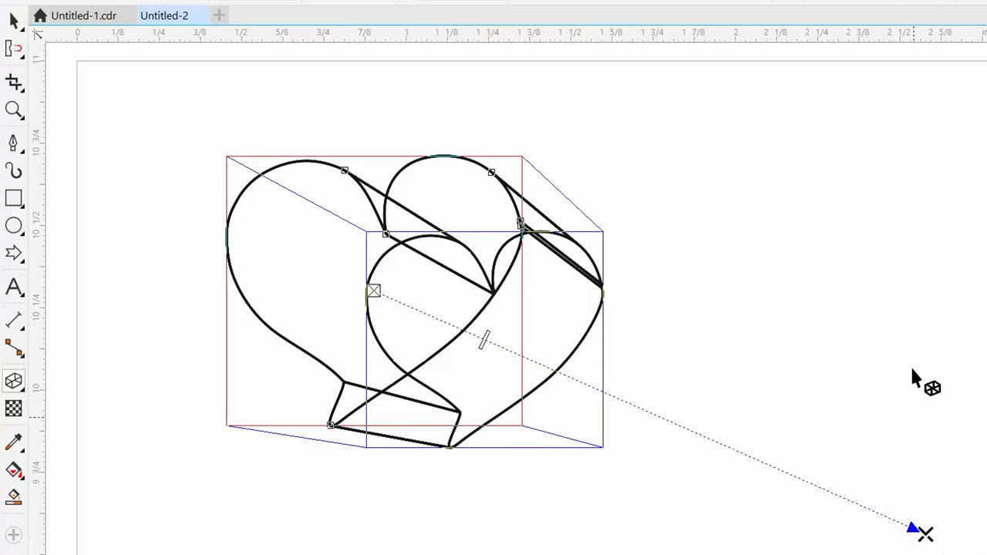
scroll(760, 287, down, 1)
scroll(759, 287, up, 1)
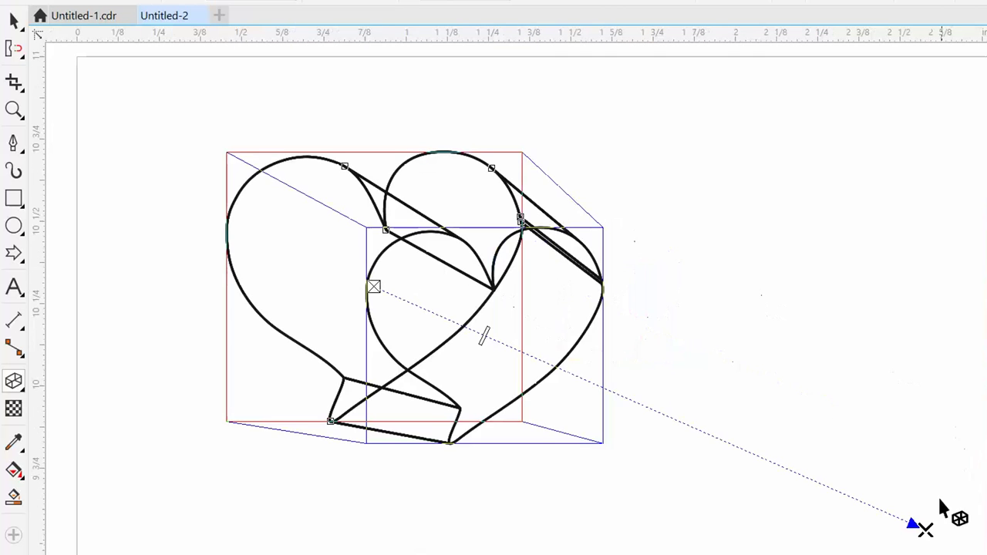
drag(925, 529, 754, 261)
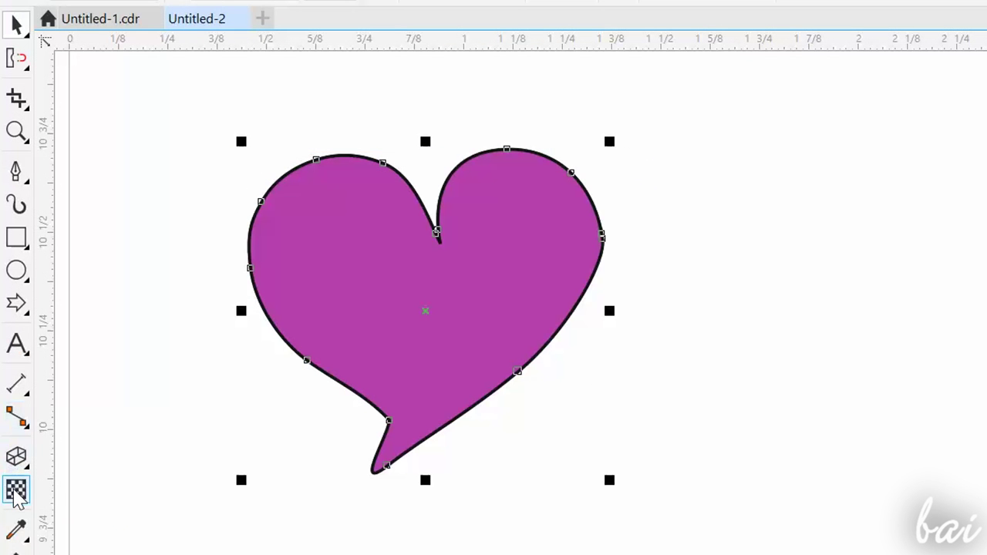
Apply a linear transparency to the heart, redraw it from the upper left, and run it vertically
click(14, 491)
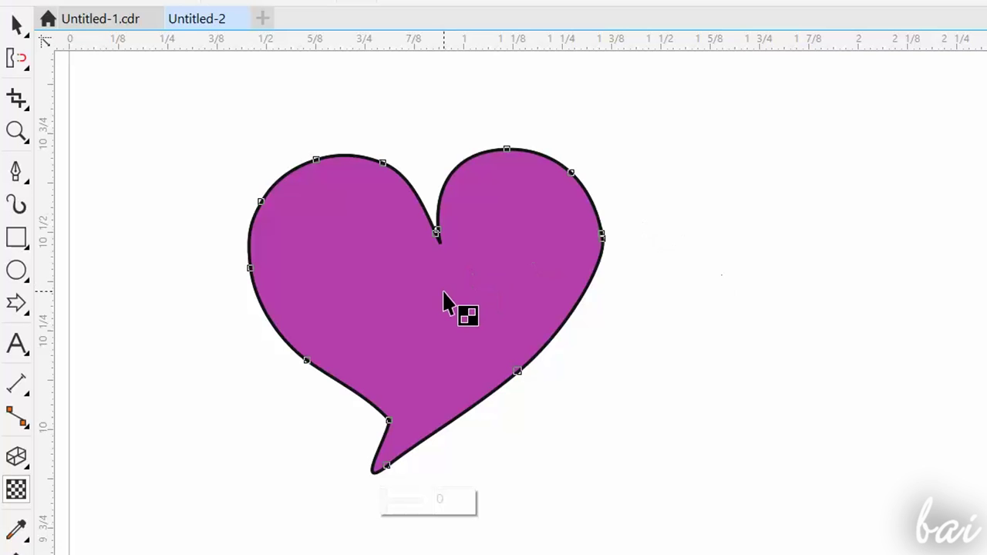
drag(448, 298, 632, 461)
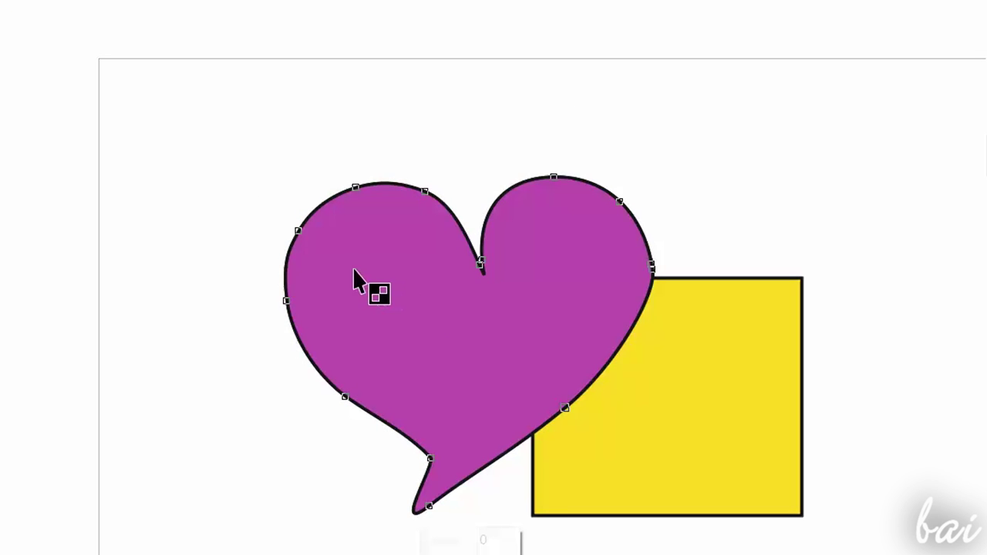
drag(349, 263, 553, 383)
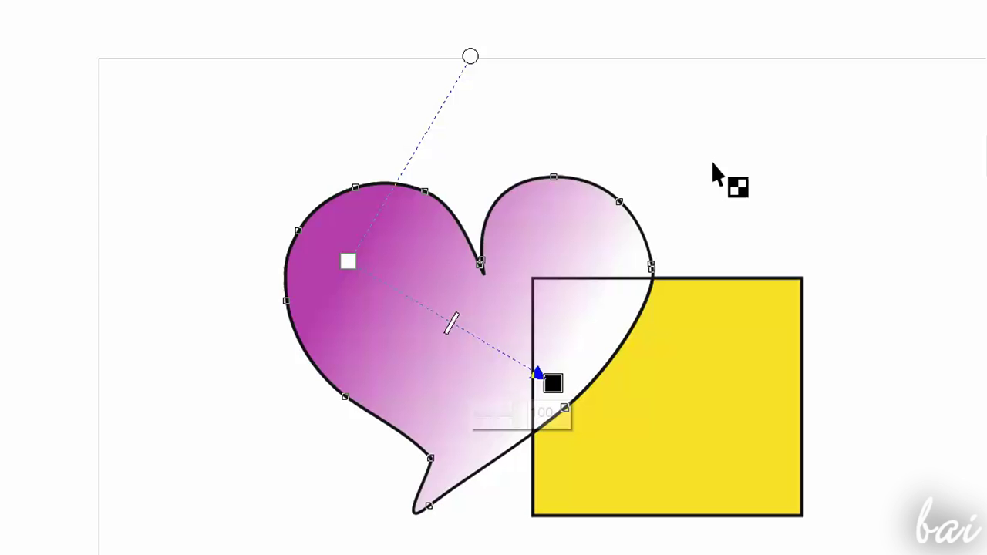
mouse_move(340, 270)
mouse_down()
mouse_move(386, 213)
mouse_move(341, 254)
mouse_up()
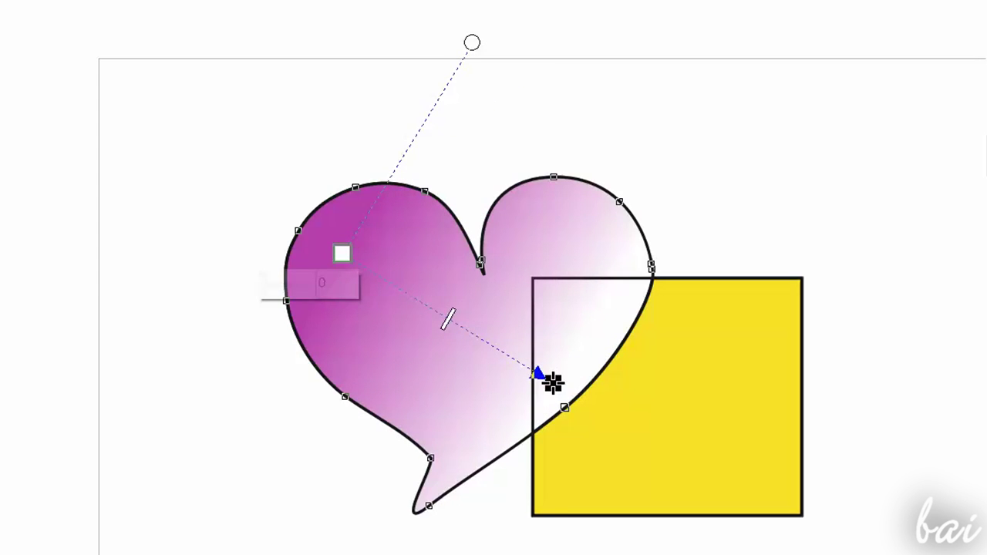
drag(553, 381, 507, 375)
drag(461, 90, 694, 342)
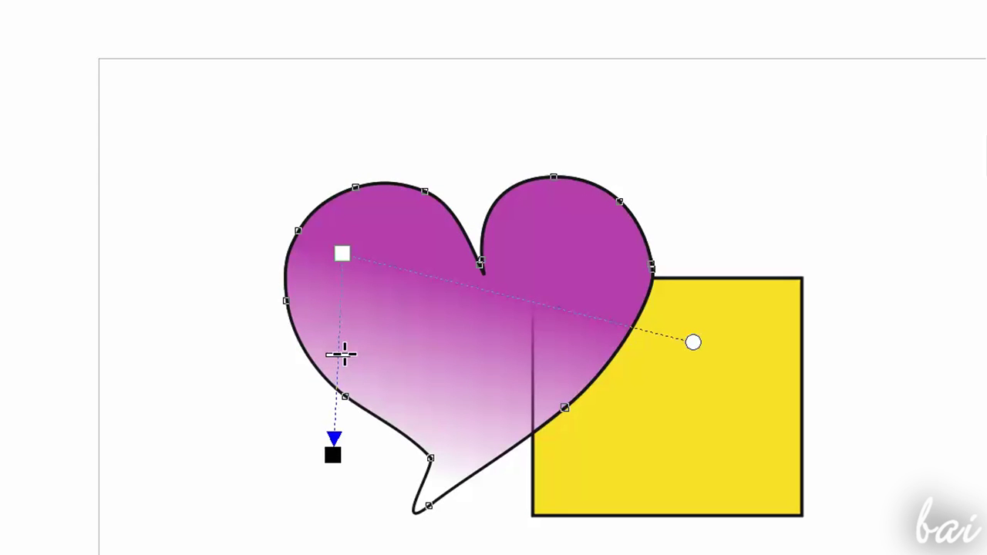
Raise the fade midpoint and set node transparencies to 47 at the start and about 61 at the end
drag(339, 347, 340, 290)
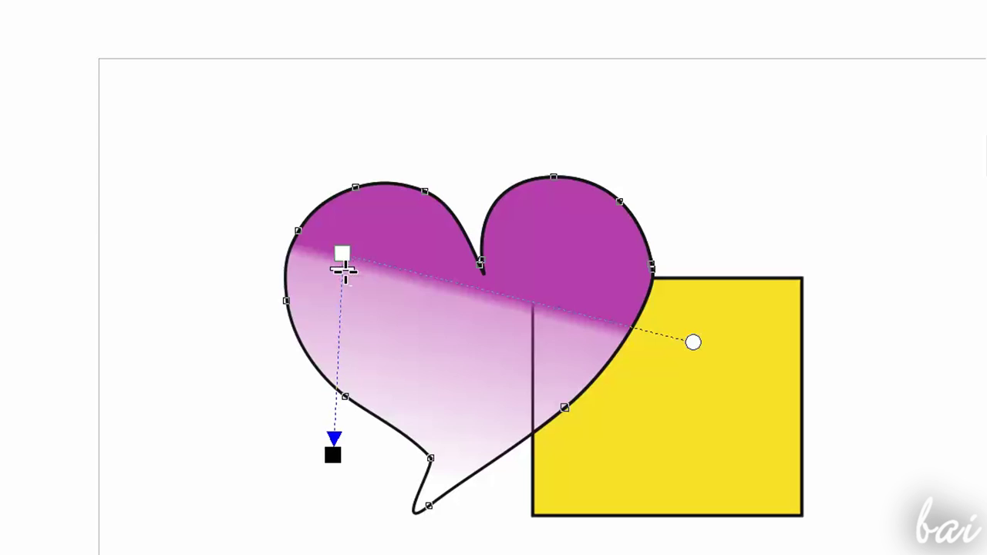
drag(342, 290, 339, 317)
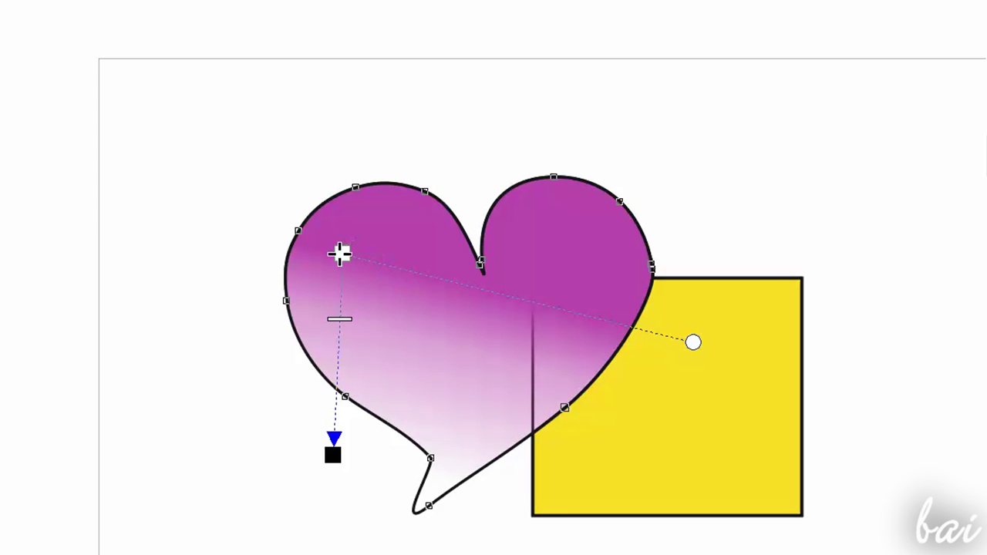
click(340, 253)
click(375, 260)
mouse_move(377, 260)
mouse_down()
mouse_move(403, 263)
mouse_move(360, 261)
mouse_up()
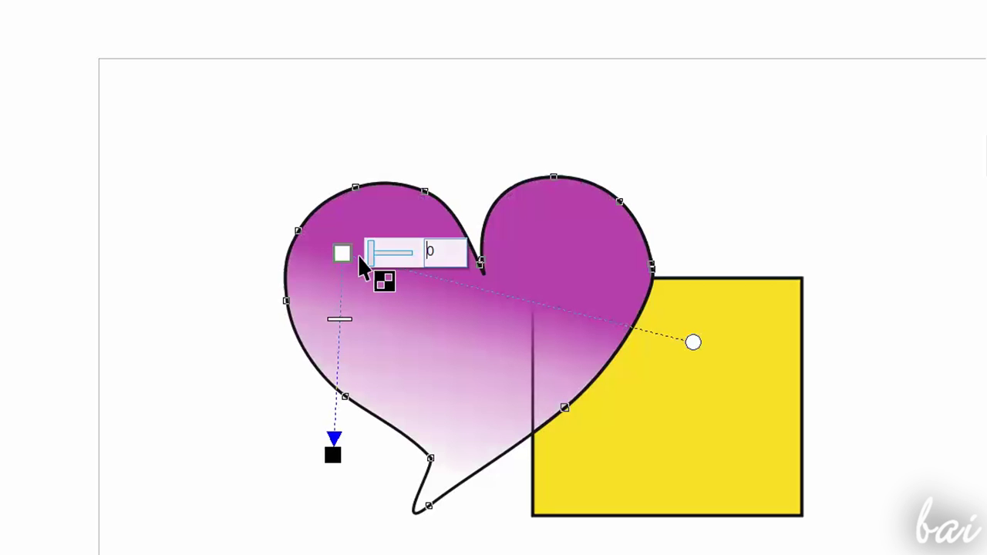
click(332, 455)
drag(400, 460, 387, 461)
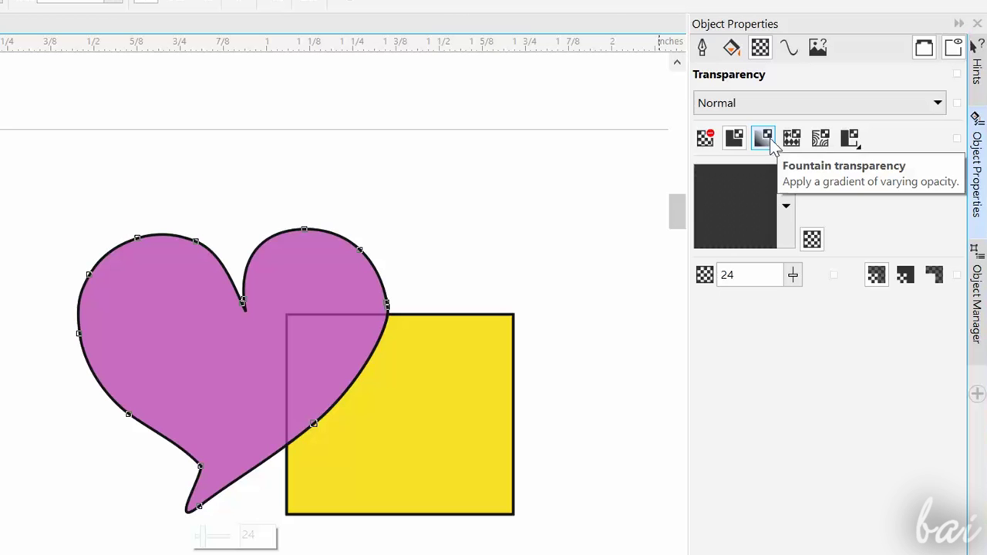
Try a fountain transparency on the heart, then a much stronger uniform transparency in Object Properties
click(773, 143)
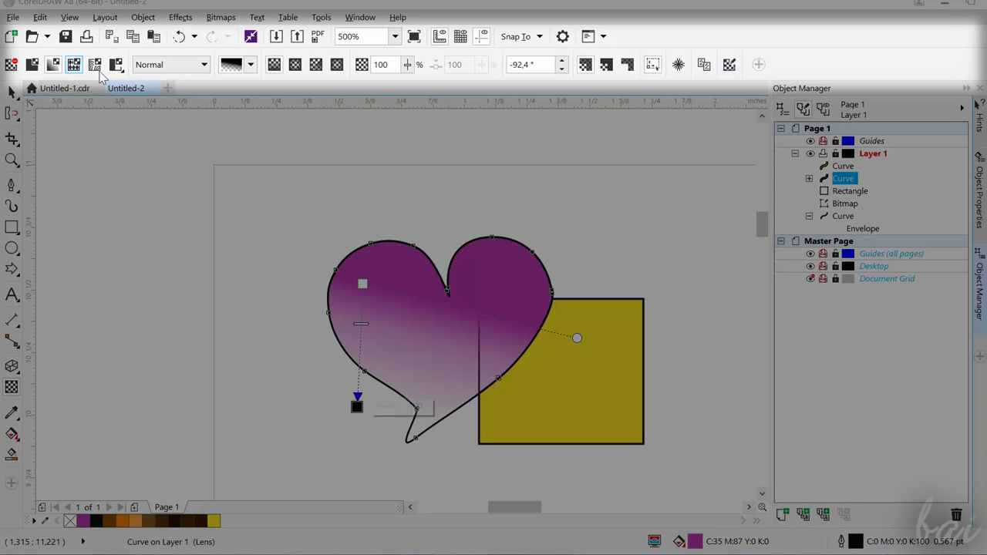
click(982, 216)
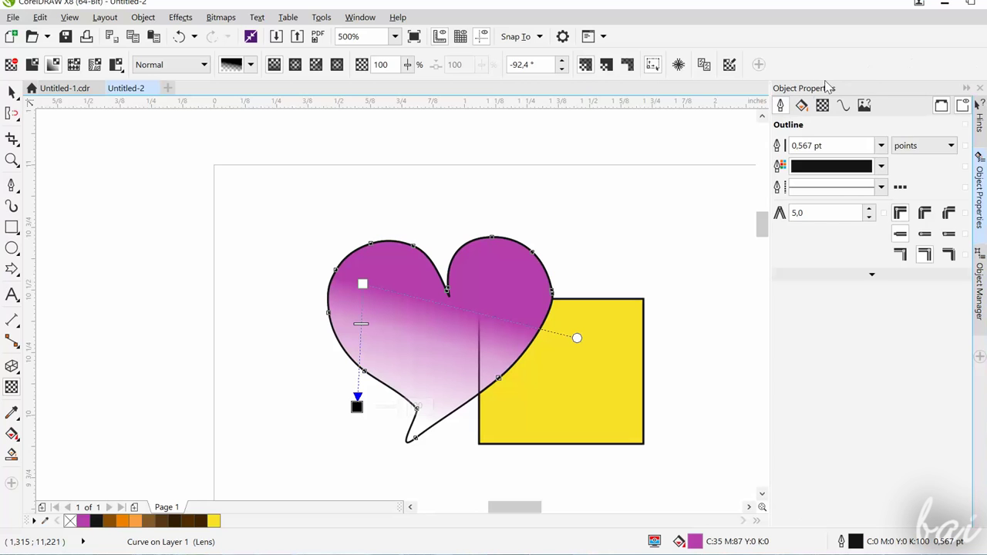
click(822, 107)
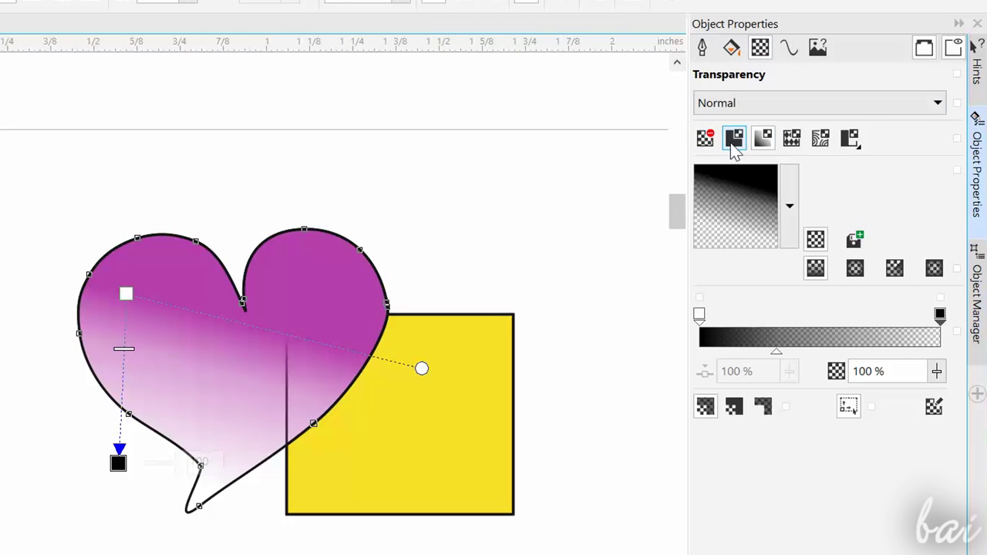
click(733, 142)
mouse_move(213, 537)
mouse_down()
mouse_move(224, 544)
mouse_move(199, 544)
mouse_up()
Cycle through fountain, vector pattern and bitmap pattern transparencies, widen the pattern, then choose No transparency
click(763, 137)
click(792, 137)
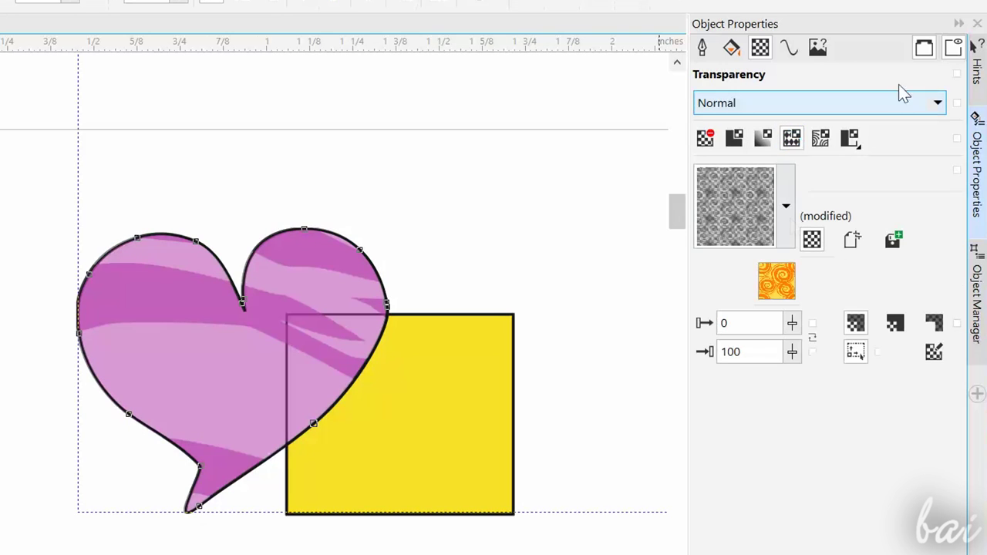
click(820, 139)
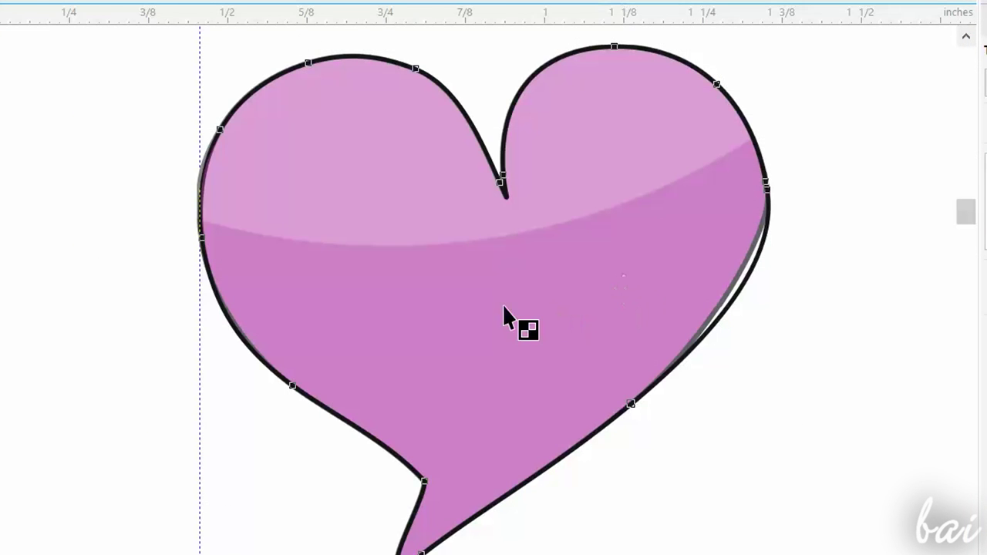
scroll(502, 304, down, 6)
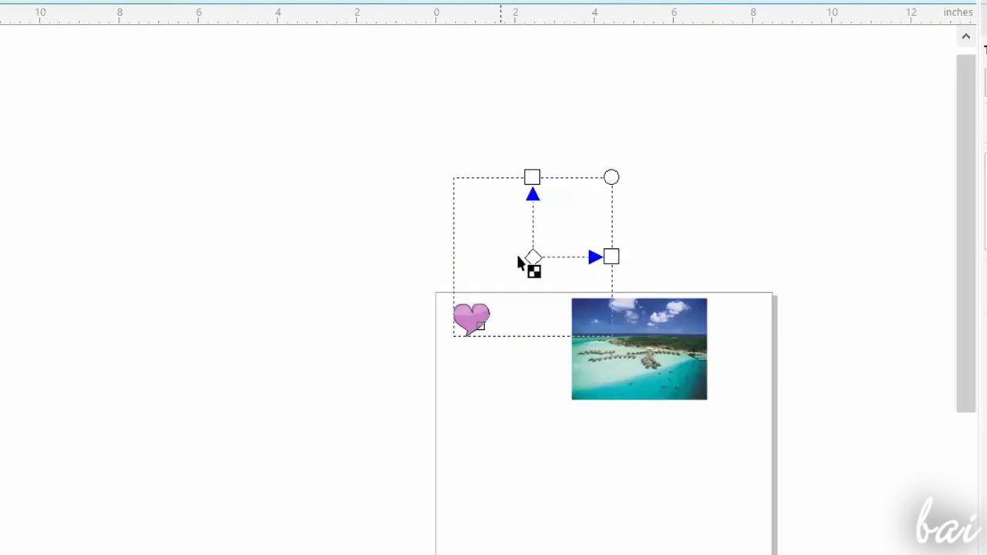
scroll(516, 254, up, 5)
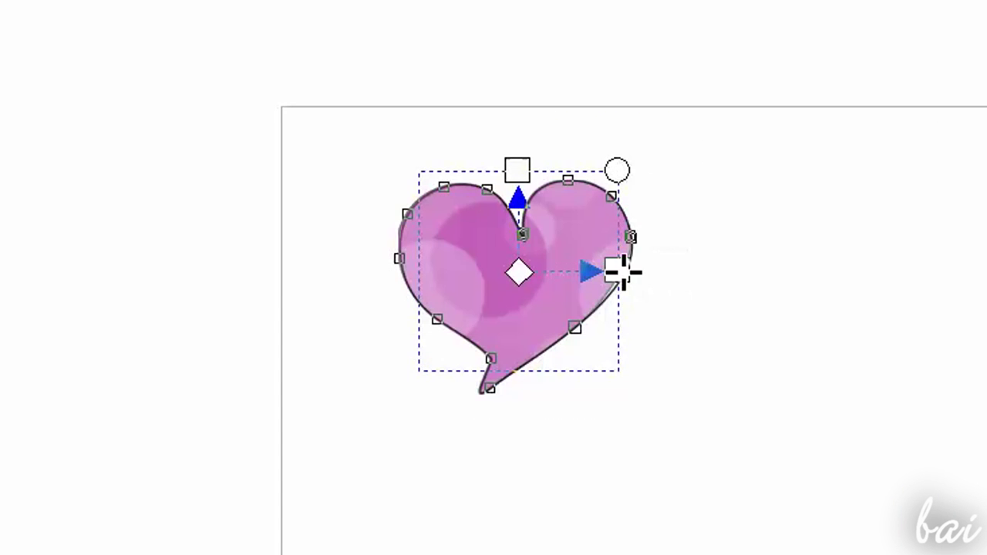
drag(623, 272, 657, 267)
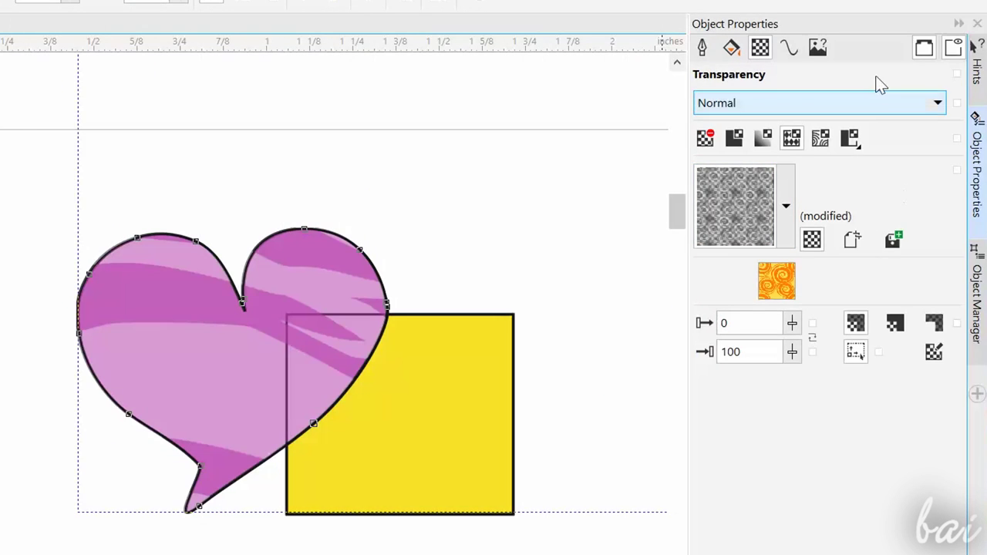
click(707, 139)
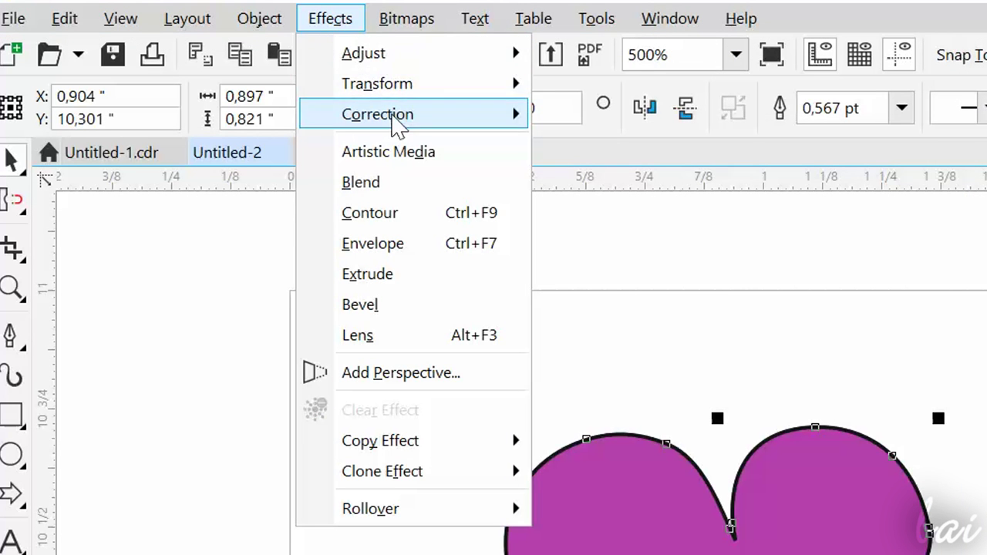
Apply Brightness/Contrast/Intensity to the heart with brightness 46 and contrast 59
mouse_move(428, 59)
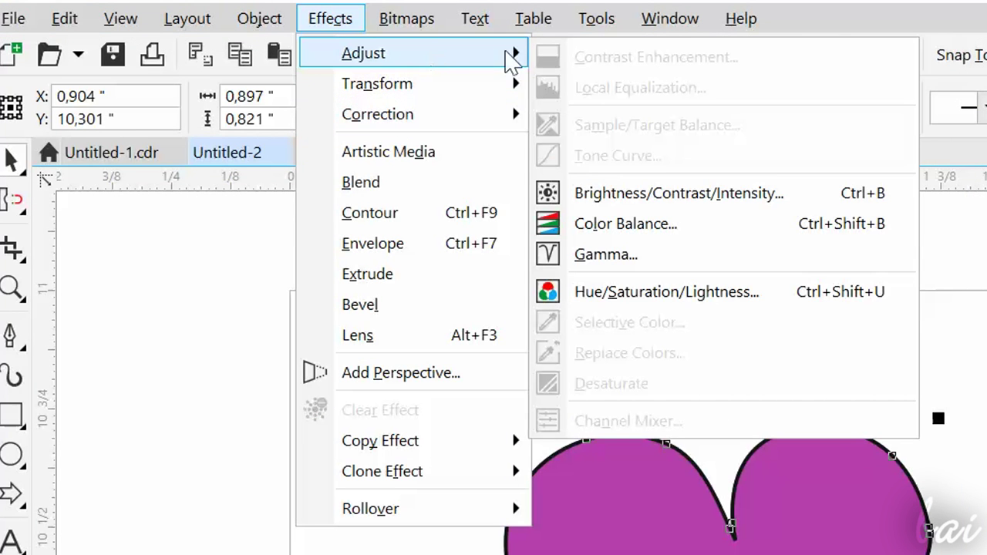
mouse_move(465, 91)
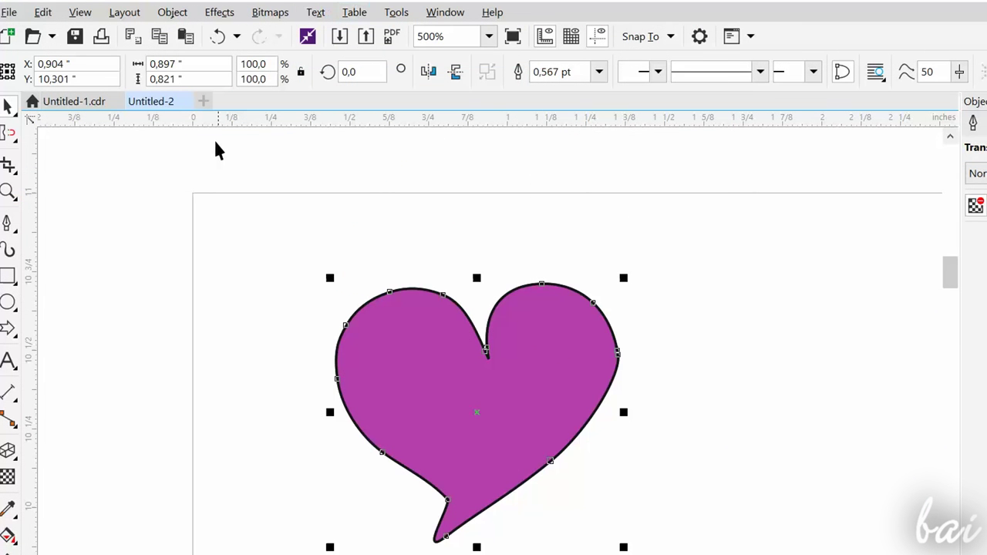
click(220, 12)
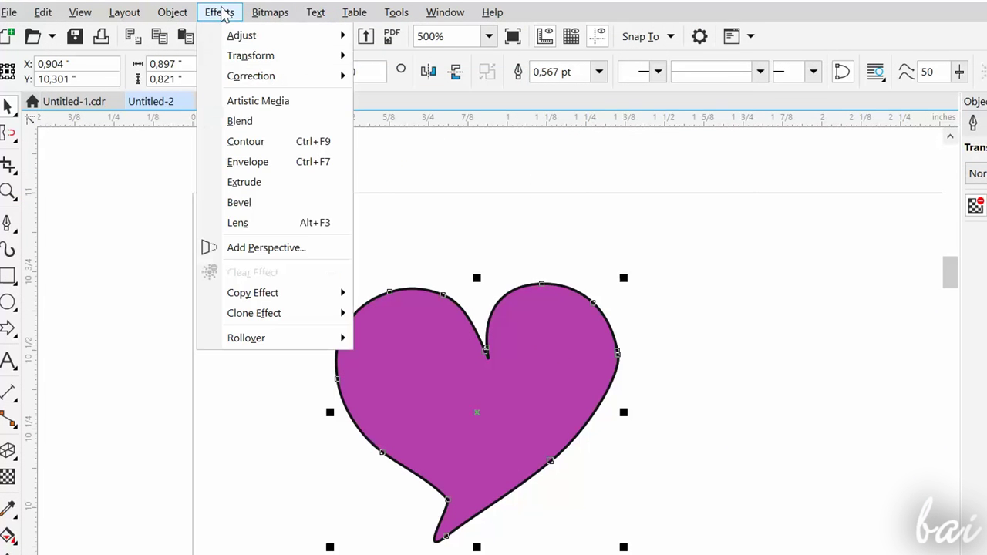
mouse_move(347, 56)
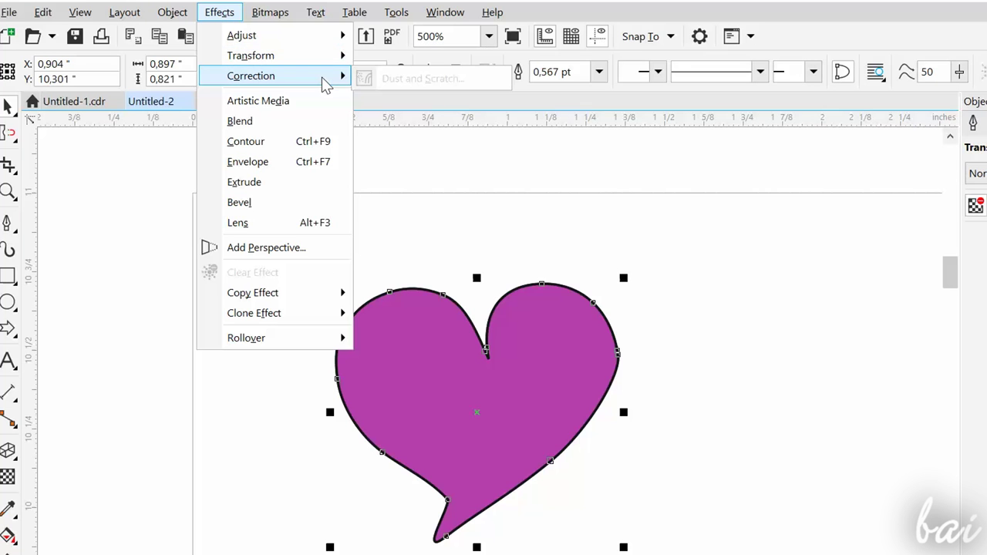
mouse_move(330, 39)
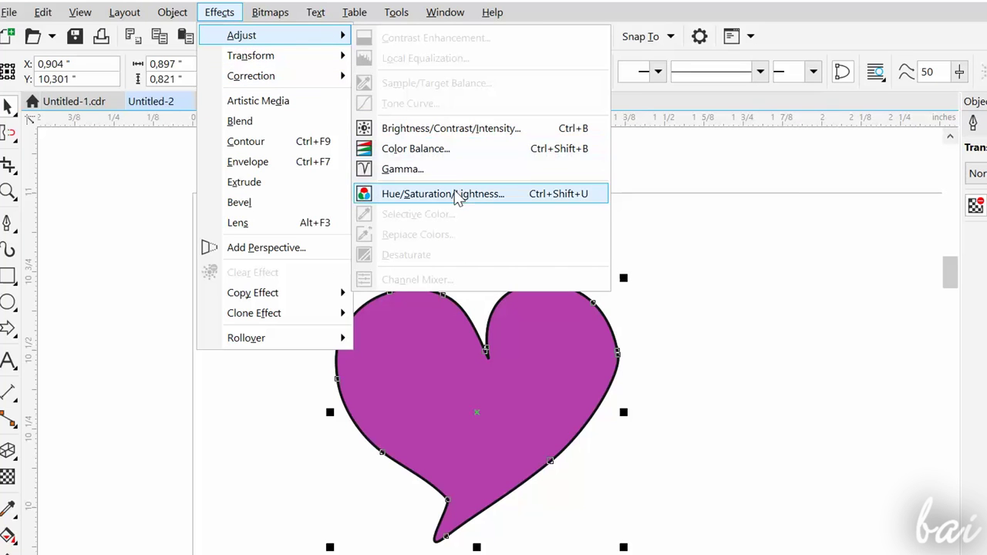
click(486, 132)
drag(767, 138, 708, 138)
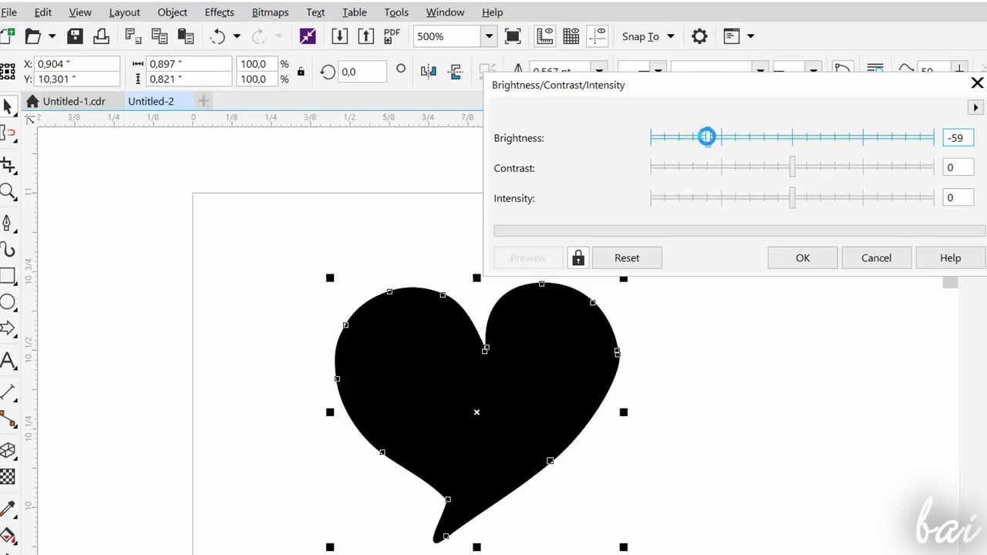
drag(706, 140, 822, 142)
drag(820, 138, 858, 138)
drag(793, 168, 876, 168)
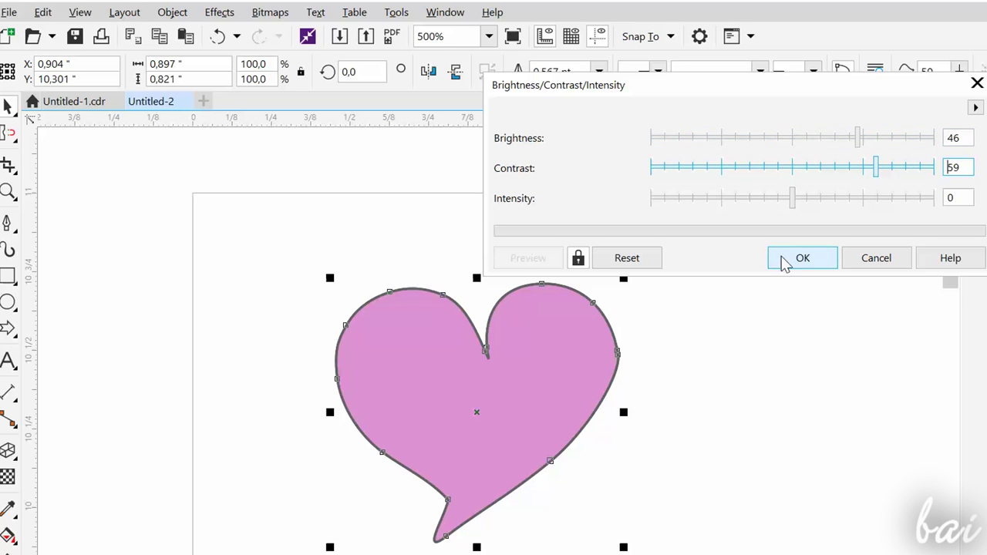
click(785, 262)
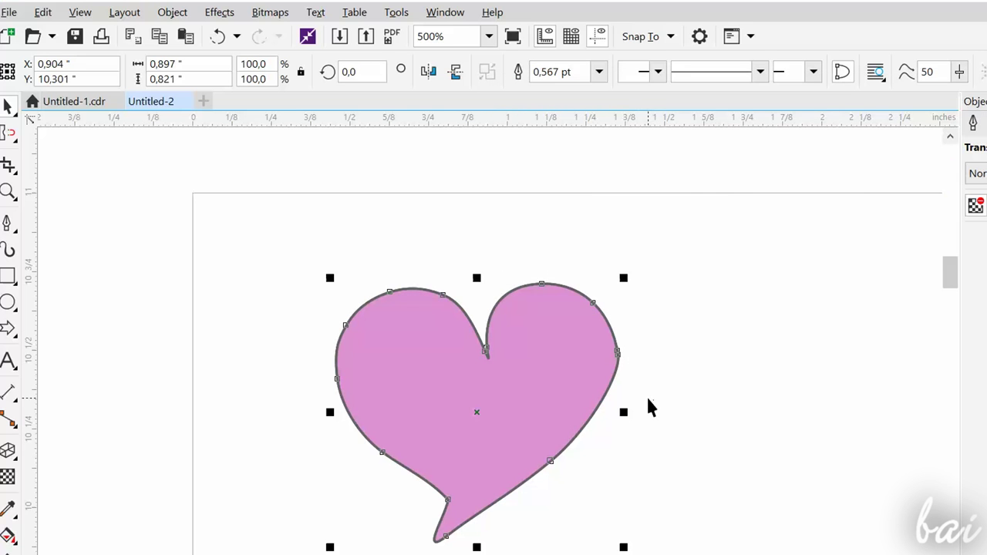
Undo the brightness change and add a perspective to the heart, pulling its top-left corner outward
key(ctrl+z)
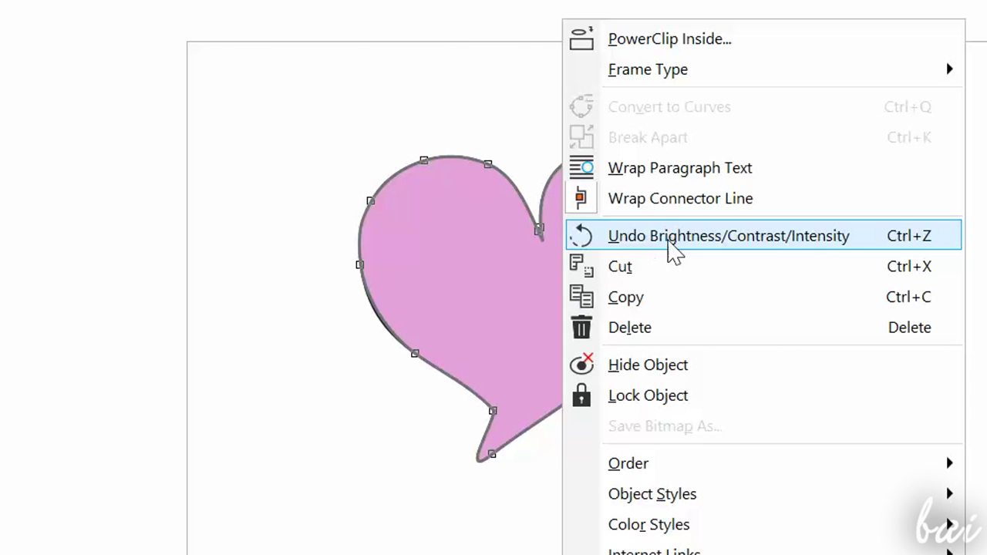
click(689, 237)
click(221, 13)
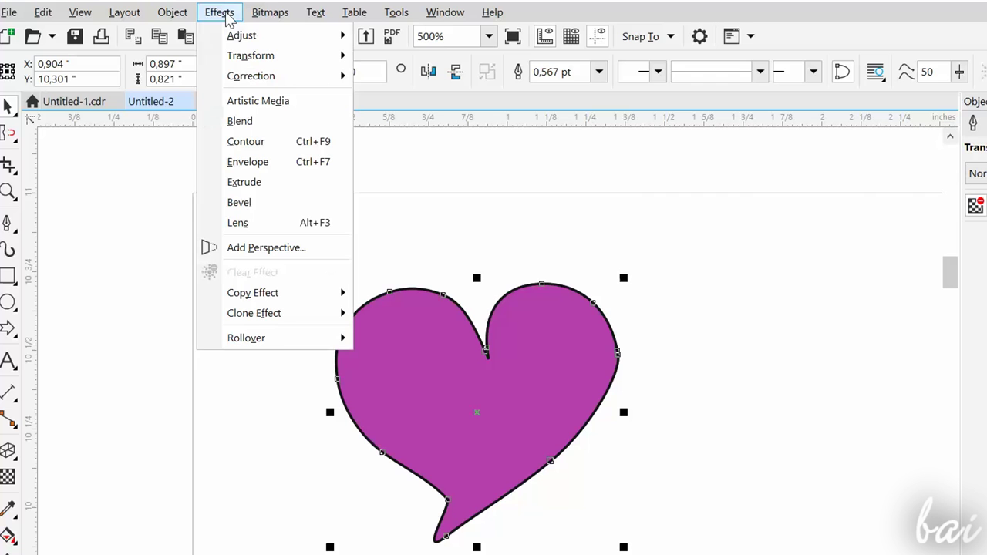
click(308, 248)
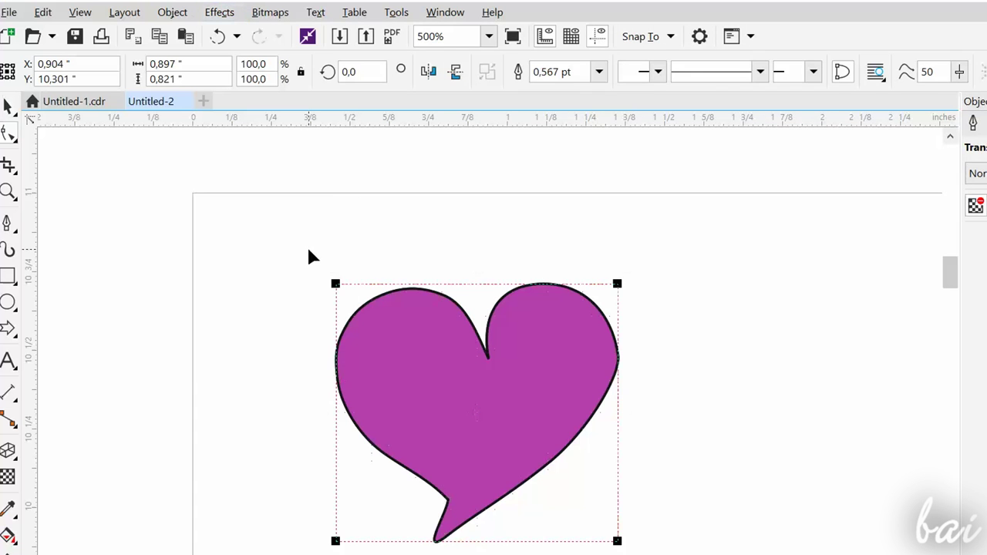
drag(337, 284, 403, 282)
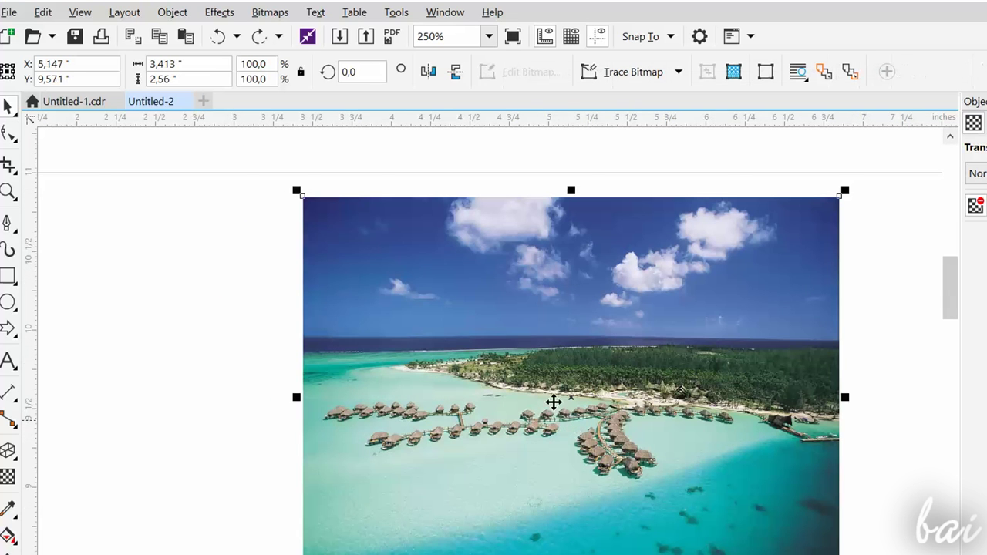
Preview a Radial Blur on the lagoon photo with amount 14
click(270, 12)
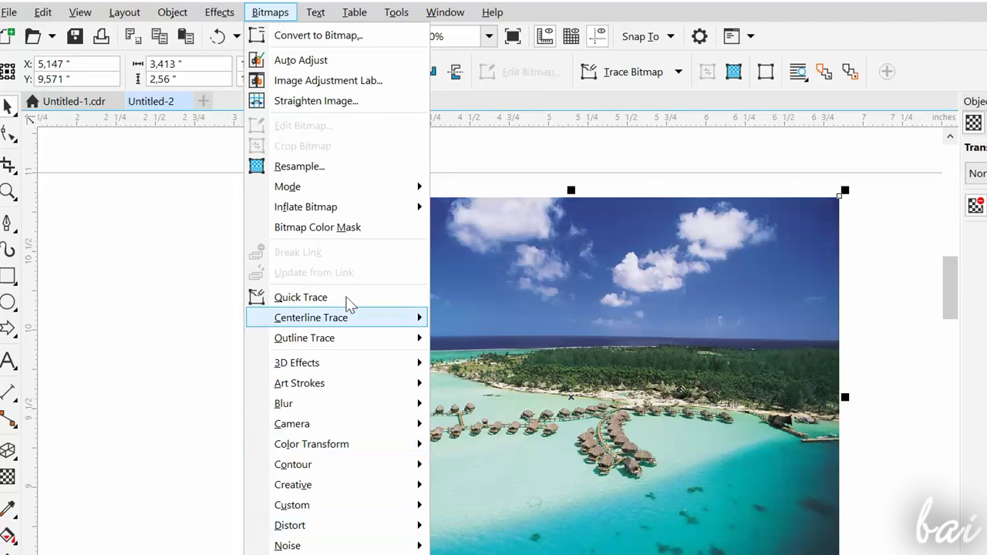
mouse_move(332, 406)
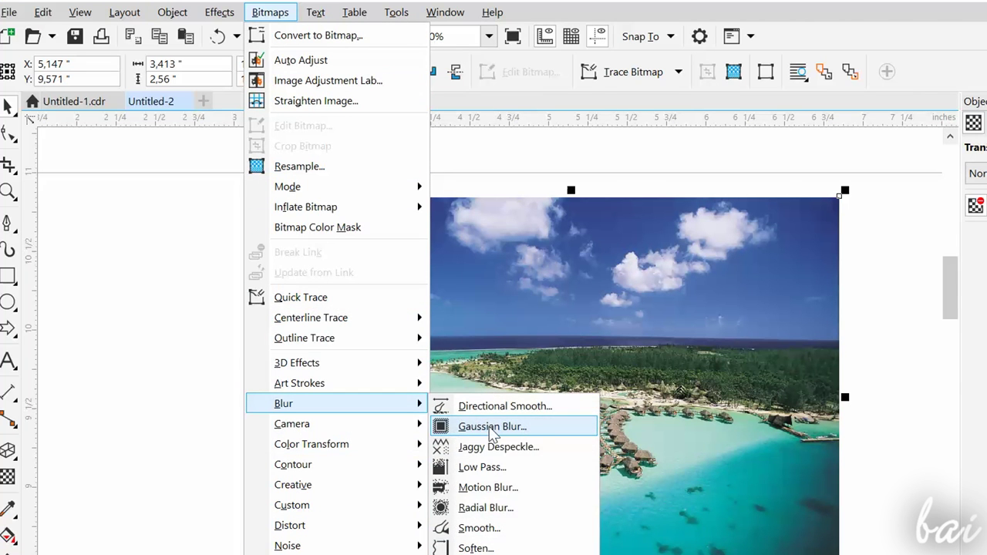
click(498, 508)
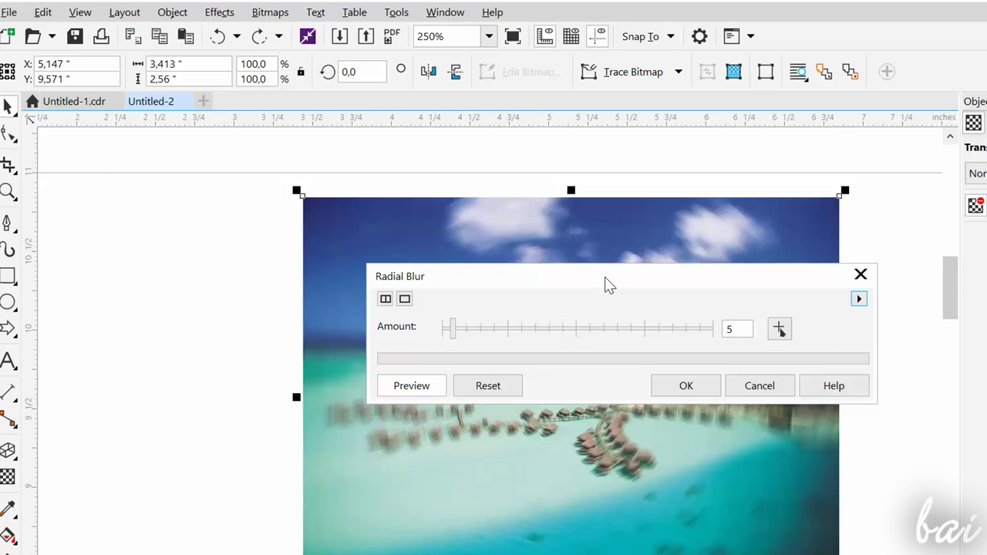
drag(608, 286, 648, 97)
drag(502, 142, 529, 143)
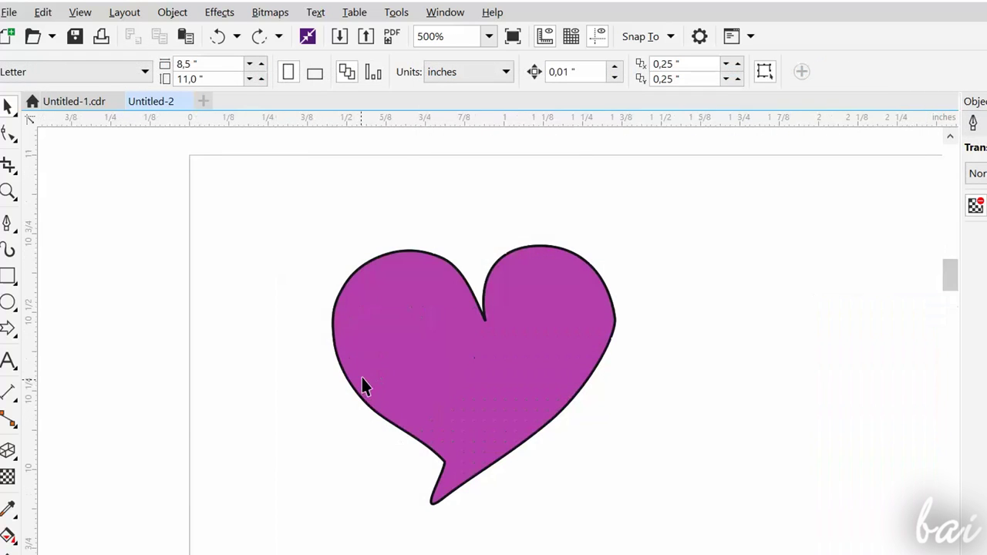
Convert the heart to a 150 dpi bitmap
click(387, 348)
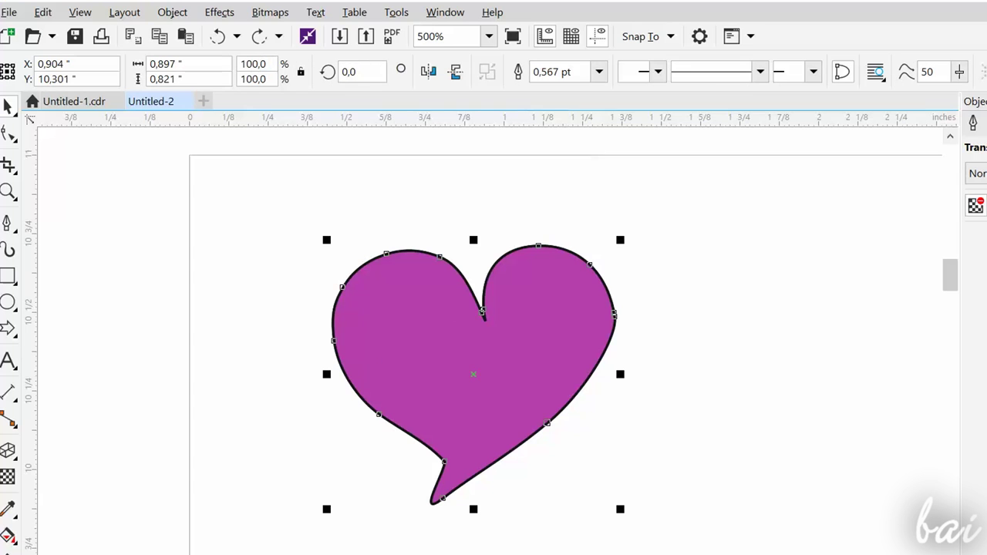
click(270, 12)
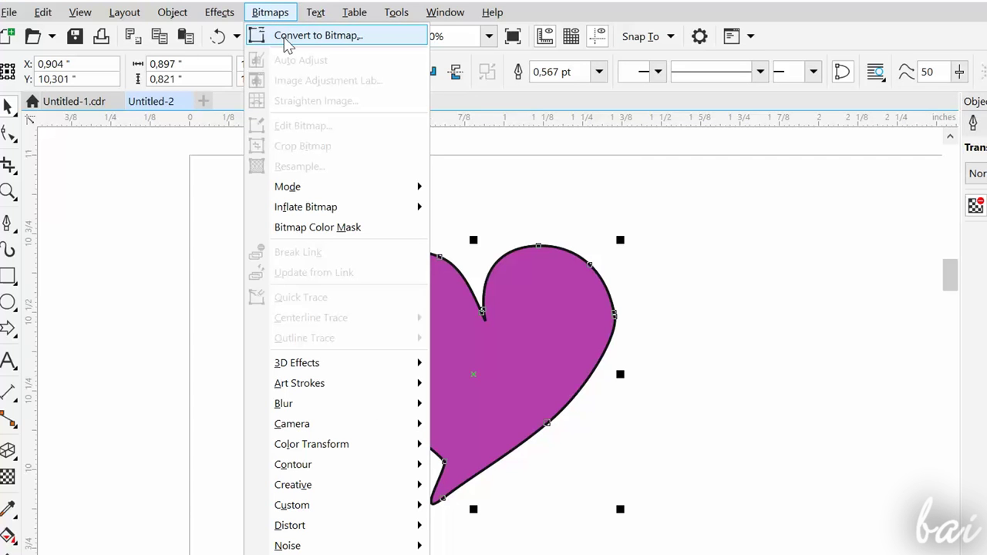
click(318, 35)
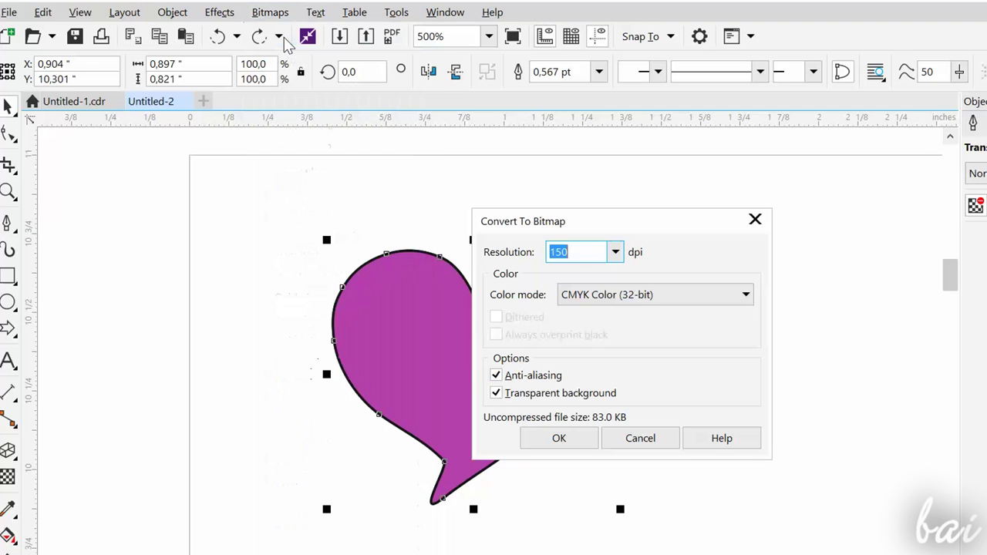
drag(634, 230, 845, 228)
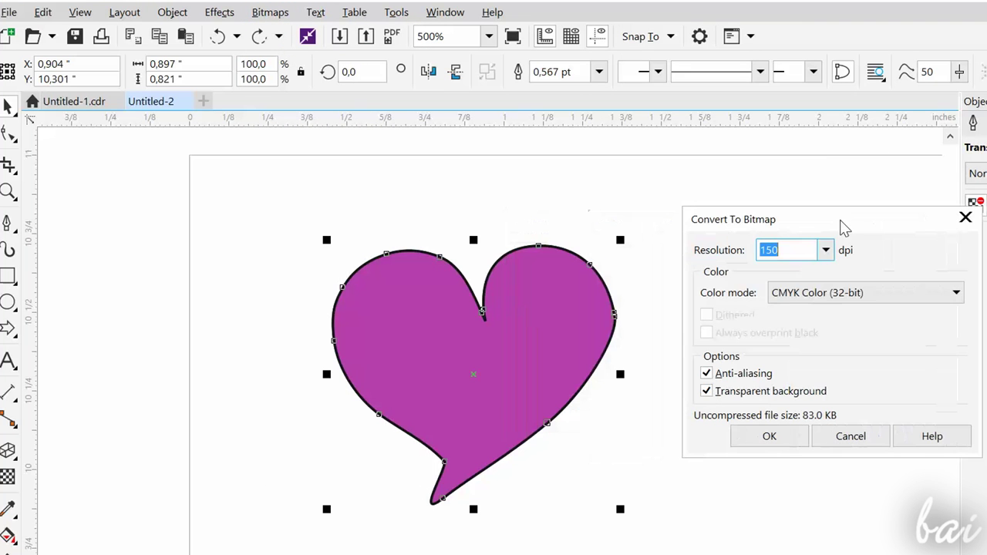
click(776, 441)
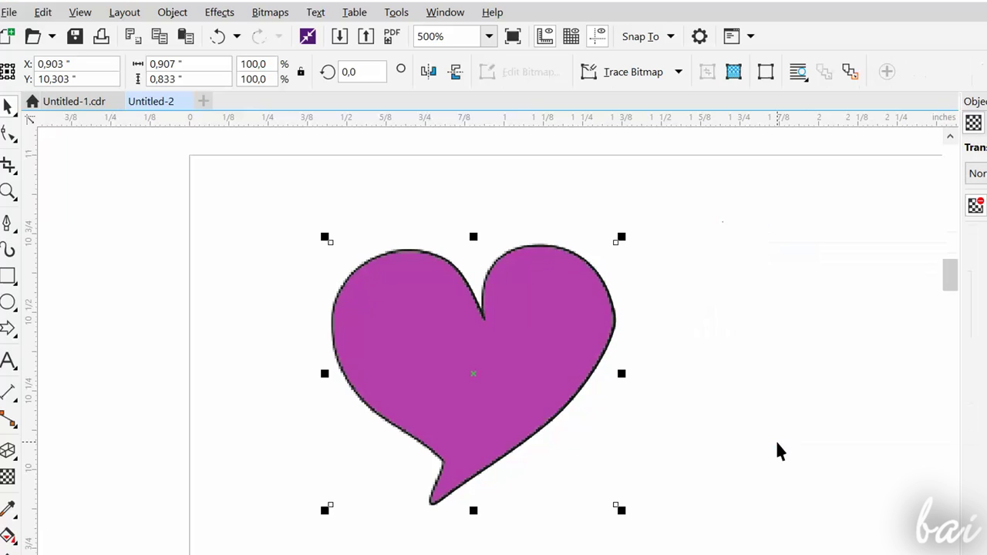
Apply the Art Strokes Cubist effect to the heart at size about 8, then distort the photo's left edge
click(270, 13)
mouse_move(309, 382)
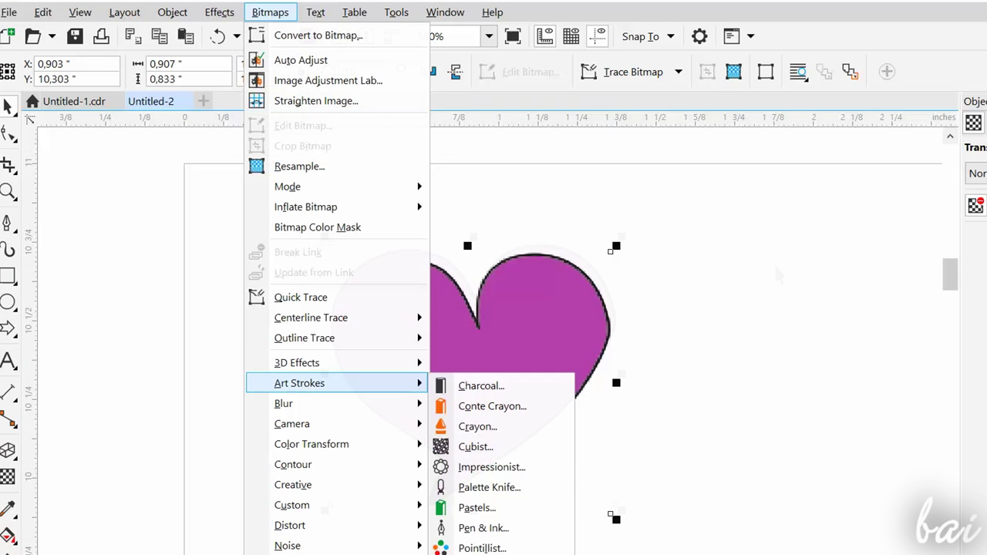
click(503, 453)
drag(590, 267, 873, 214)
drag(779, 260, 775, 258)
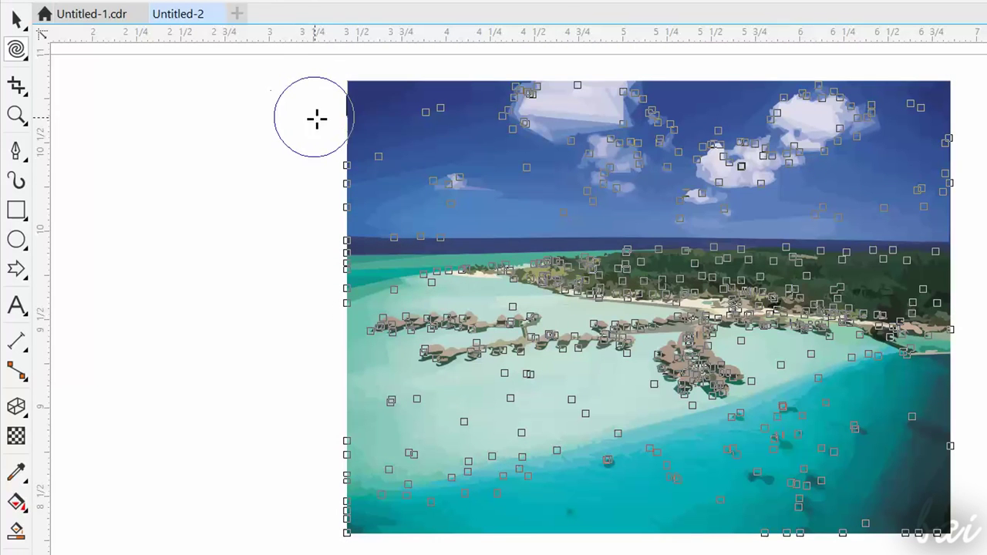
drag(316, 116, 388, 196)
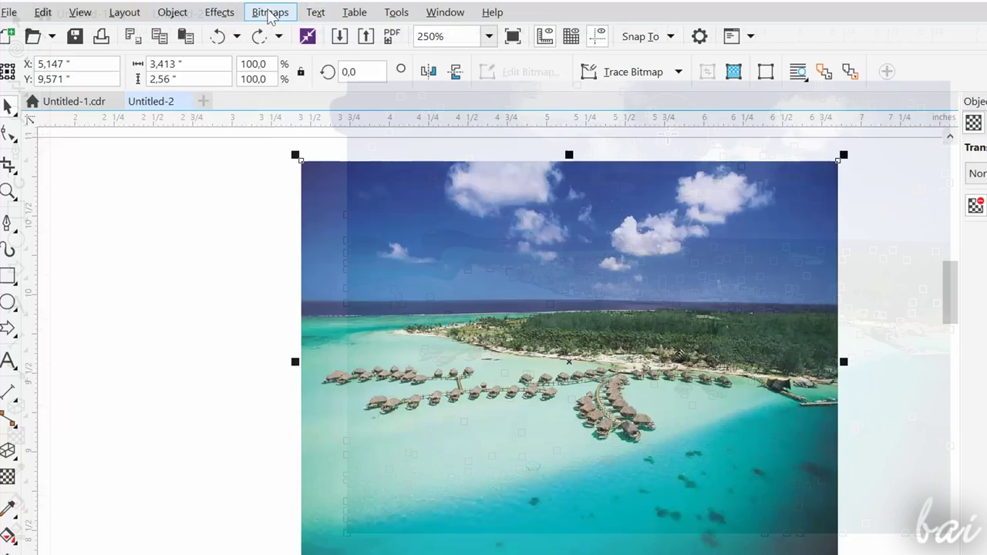
Start a High Quality Image outline trace of the lagoon photo and fine-tune its Detail
click(270, 12)
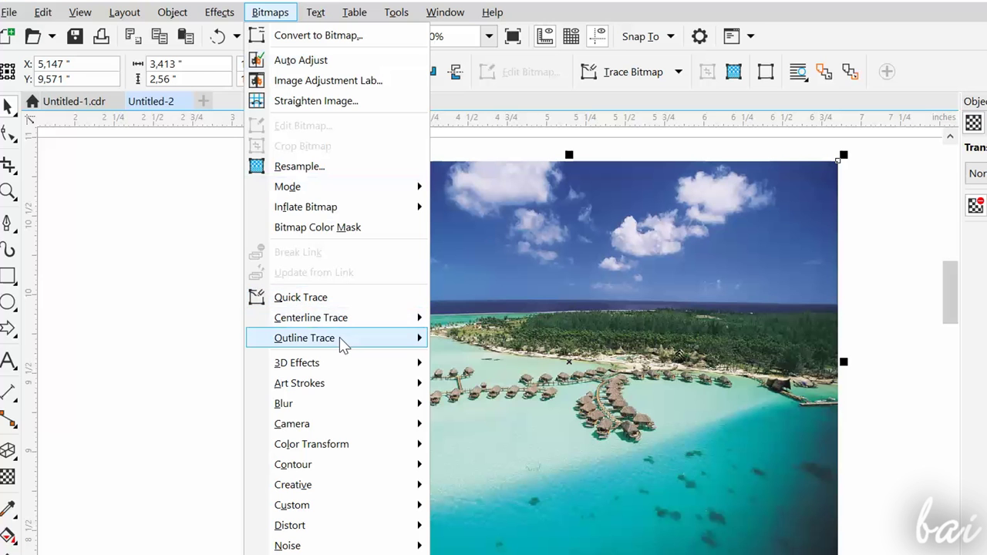
mouse_move(339, 340)
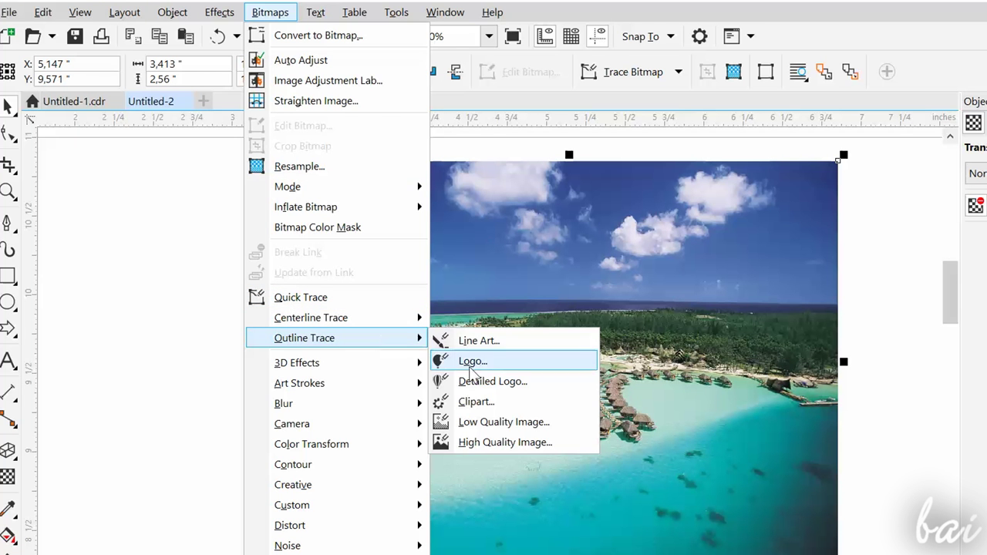
click(480, 441)
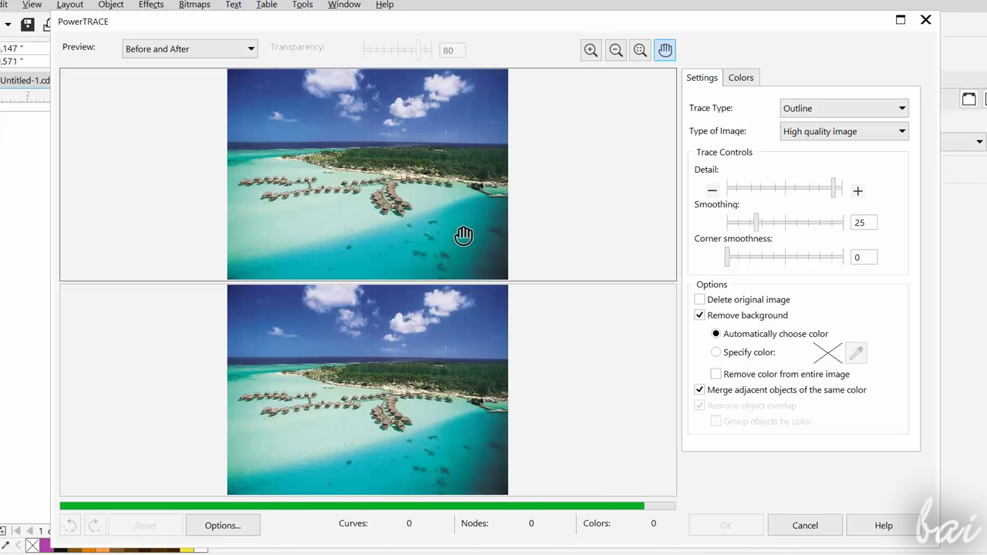
click(785, 188)
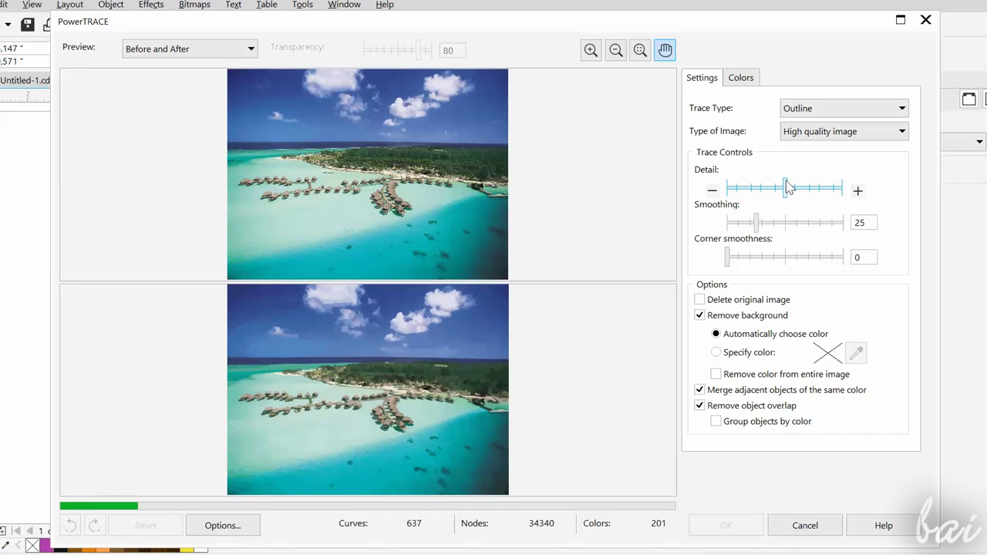
click(833, 188)
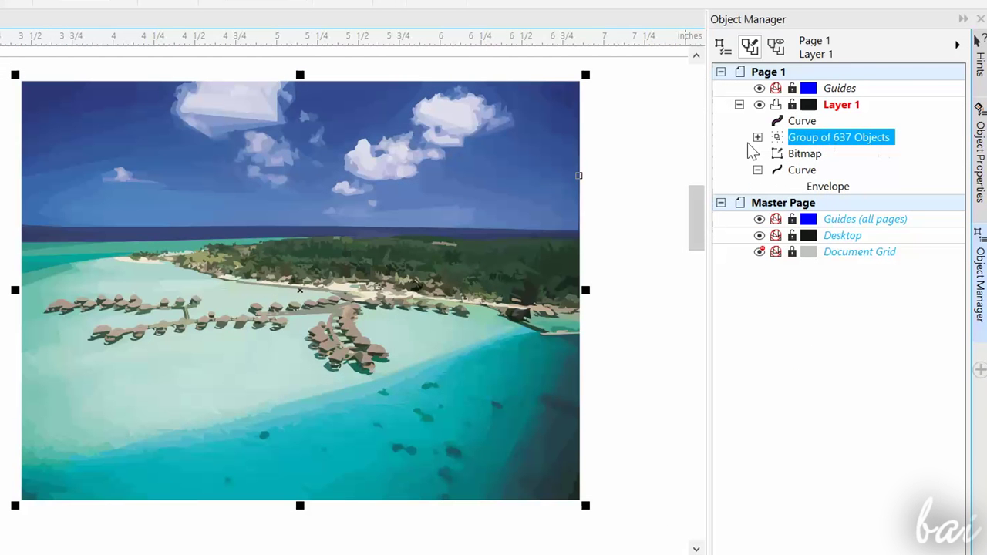
Inspect the 637-object trace group, accept the trace, and smear the left-side horizon downward
click(758, 137)
click(814, 121)
click(820, 154)
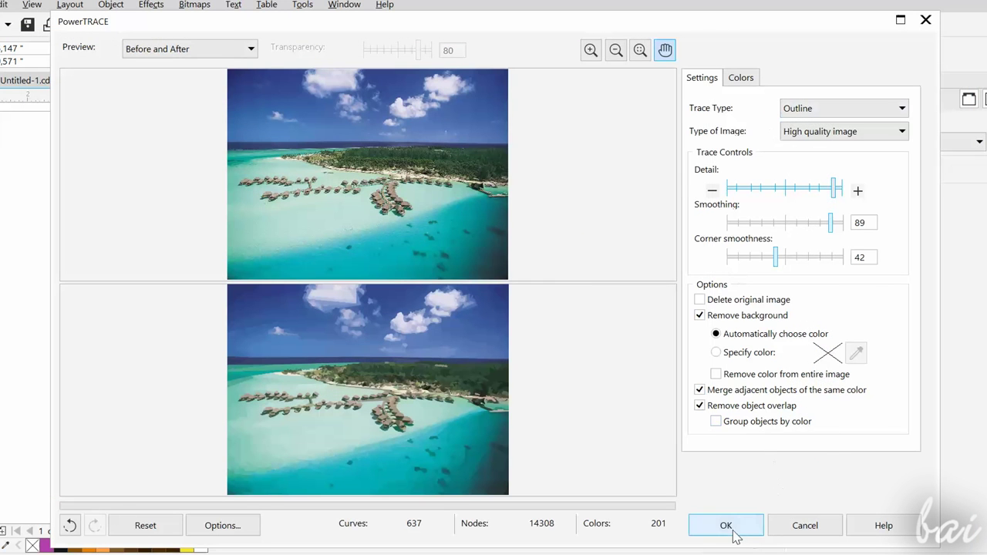
click(733, 532)
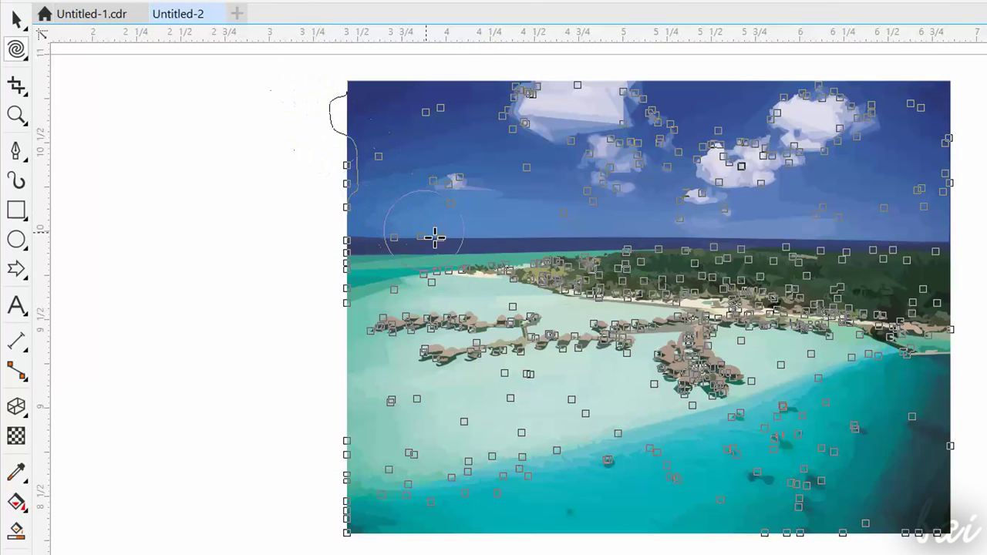
drag(434, 236, 497, 293)
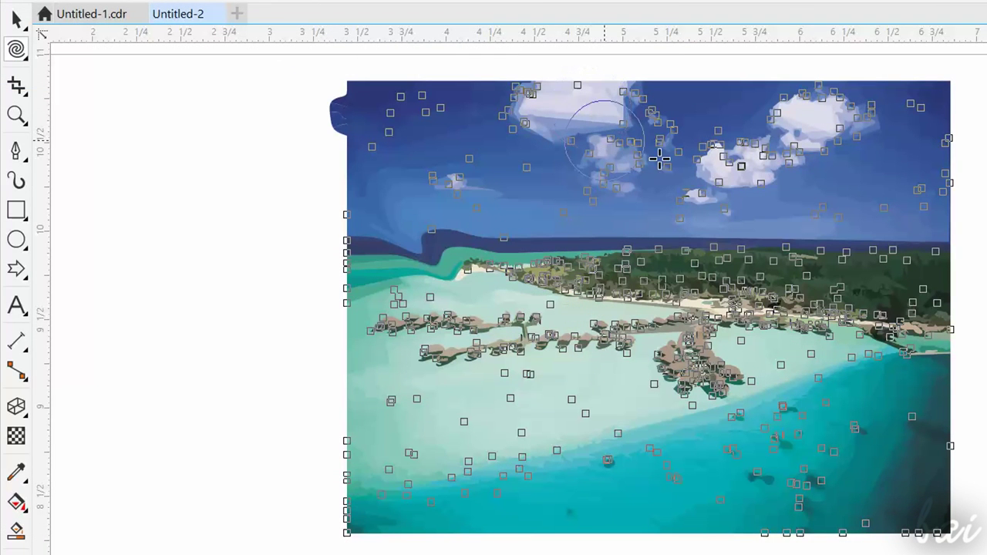